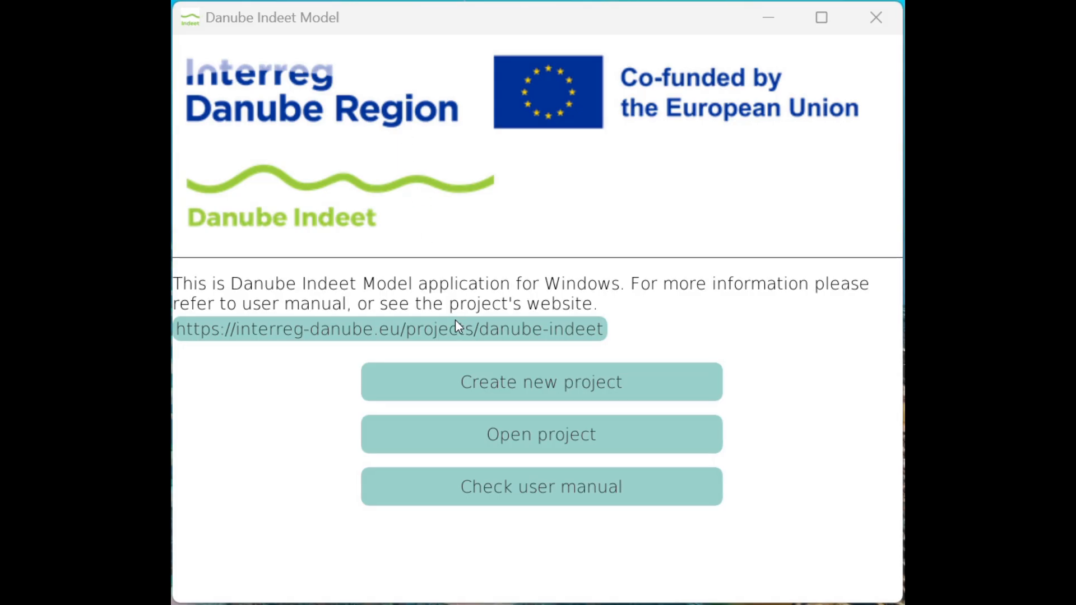
Create a new project with the default name and desktop location, and accept the disclaimer
{"action": "left_click", "coordinate": [474, 385]}
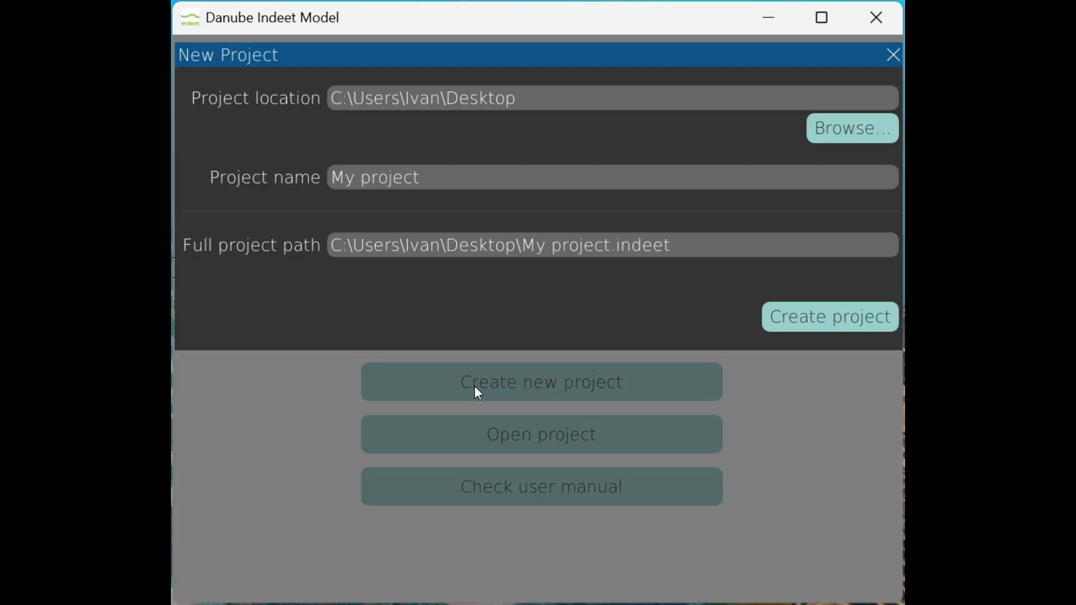
{"action": "left_click", "coordinate": [825, 331]}
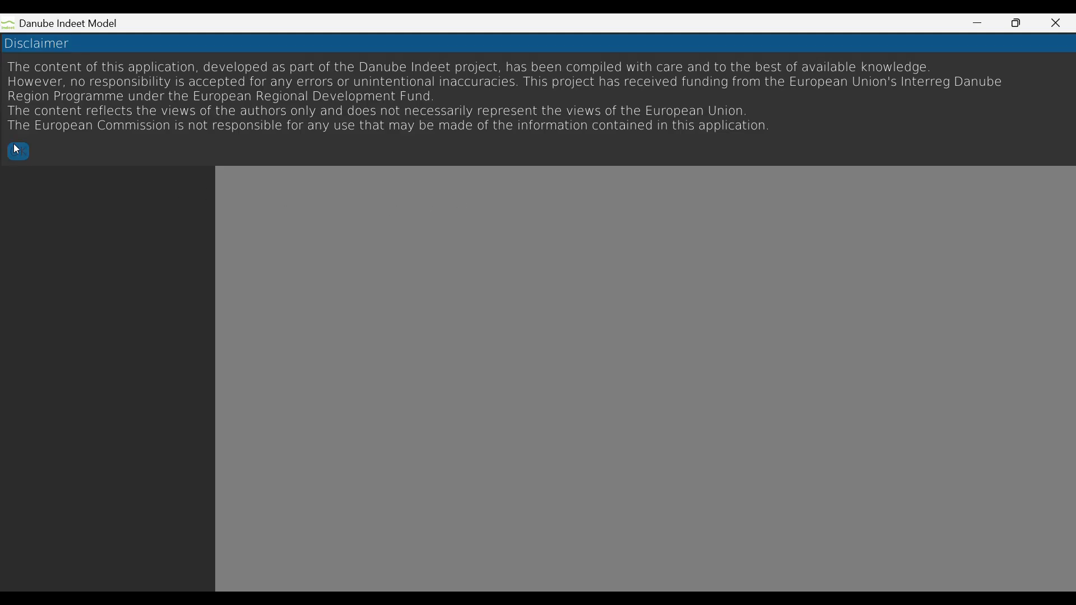
{"action": "left_click", "coordinate": [17, 148]}
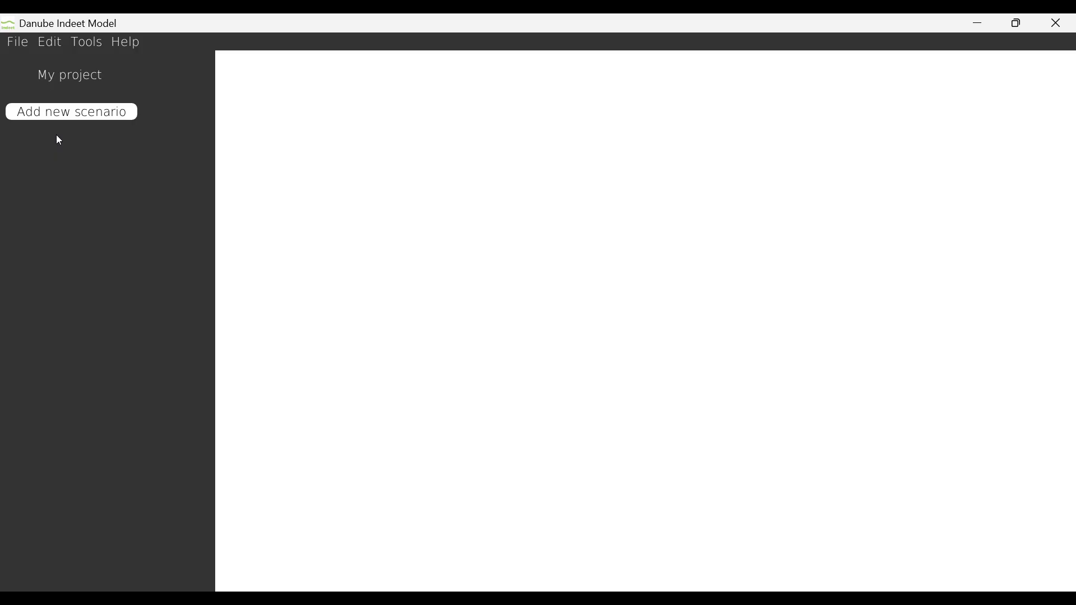
Add a new scenario to the project and open its system structure
{"action": "left_click", "coordinate": [97, 115]}
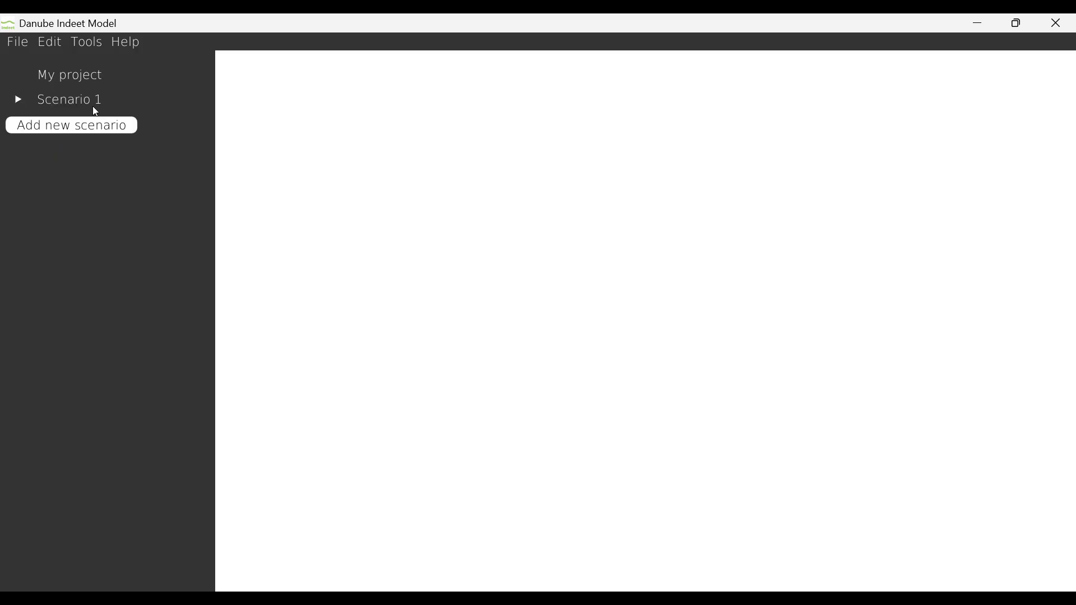
{"action": "left_click", "coordinate": [91, 103]}
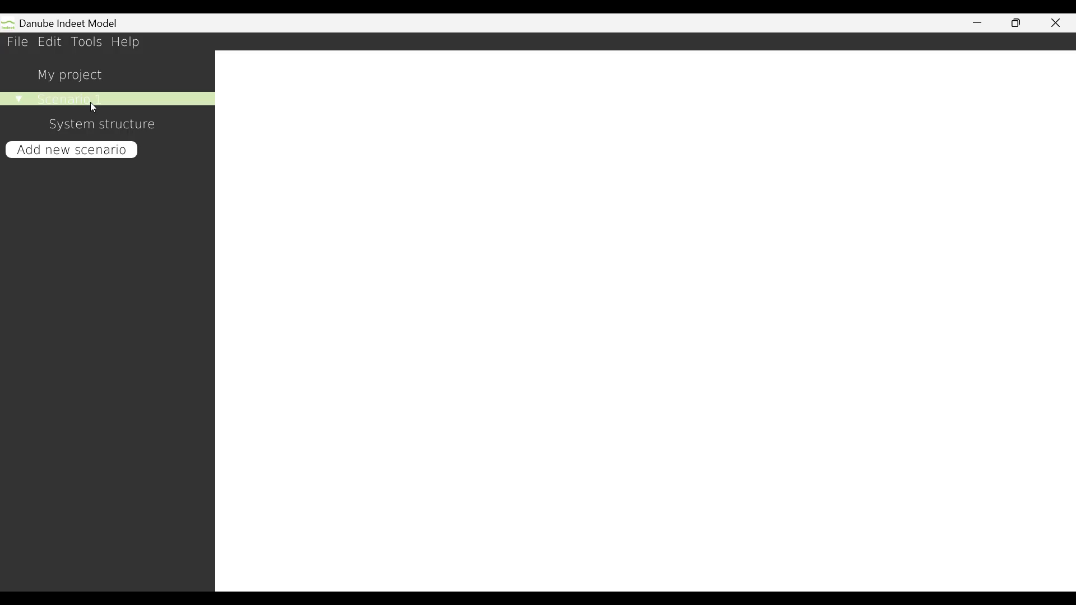
{"action": "left_click", "coordinate": [125, 124]}
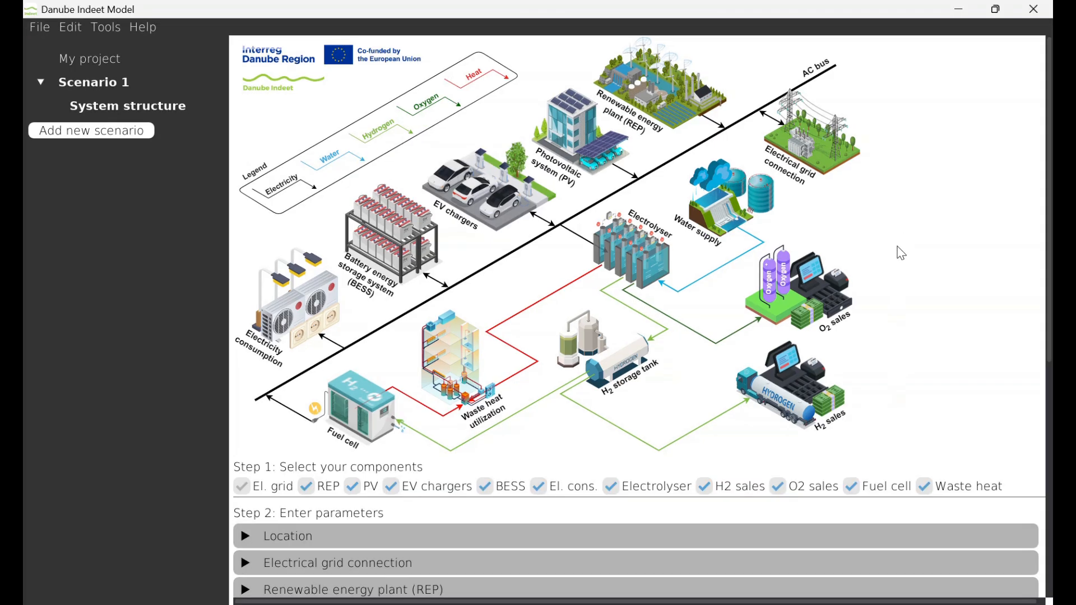
Switch the electrolyser and the electricity consumption components off and back on in the system diagram
{"action": "left_click", "coordinate": [612, 488]}
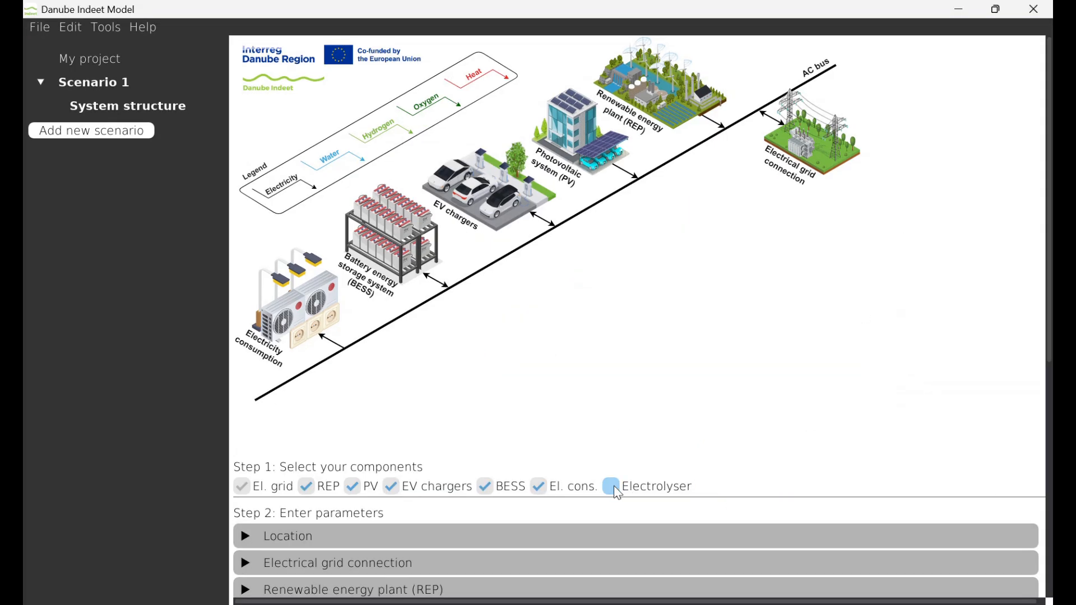
{"action": "left_click", "coordinate": [612, 487]}
{"action": "left_click", "coordinate": [549, 493]}
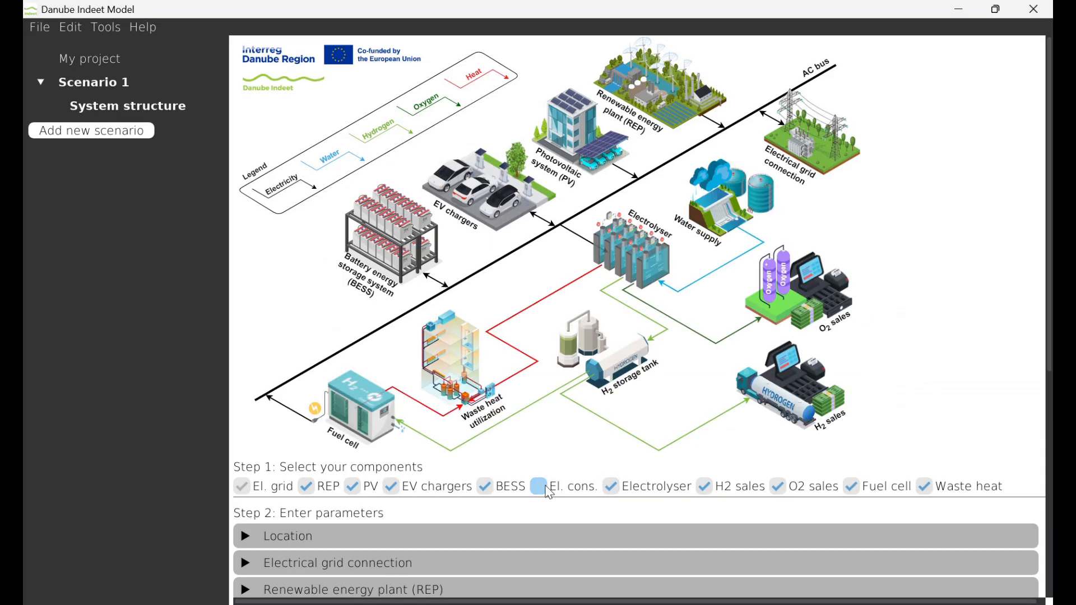
{"action": "left_click", "coordinate": [550, 492]}
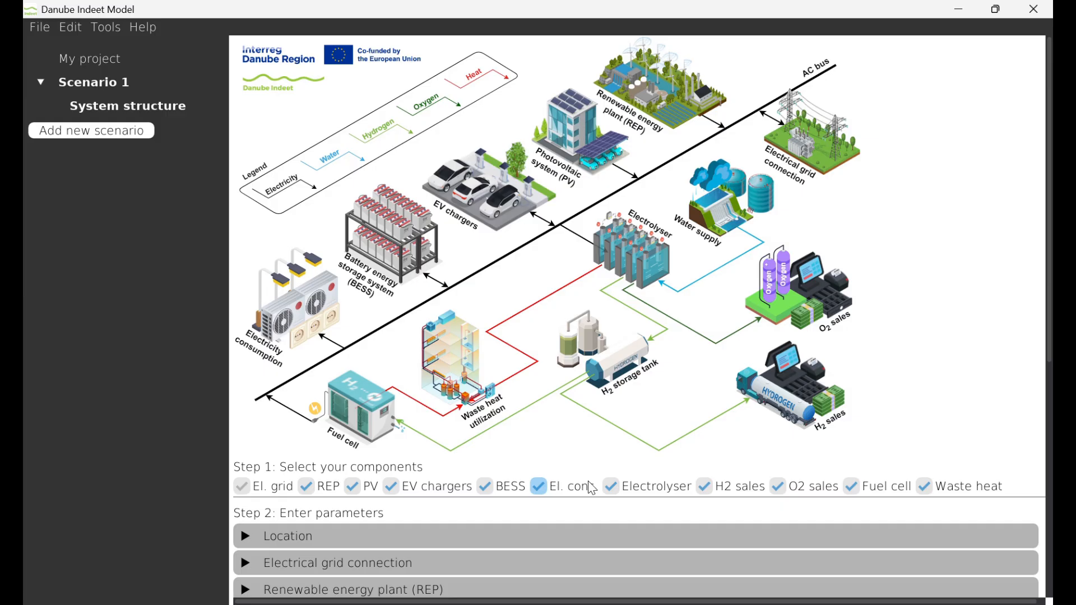
Exclude the REP, EV chargers and electrolyser components from the system structure
{"action": "left_click", "coordinate": [315, 491]}
{"action": "left_click", "coordinate": [391, 487]}
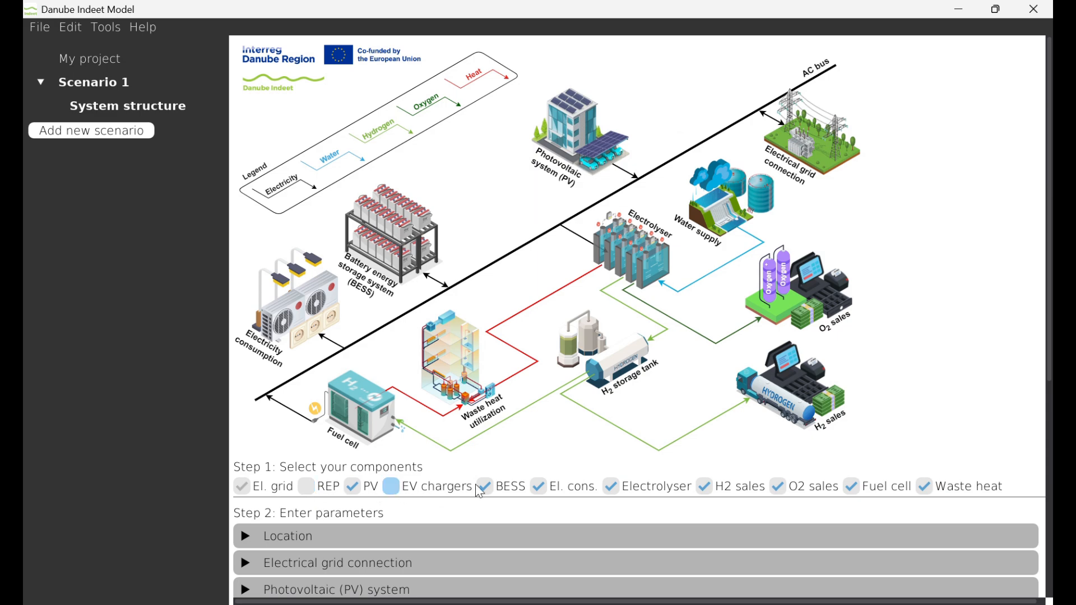
{"action": "left_click", "coordinate": [612, 487]}
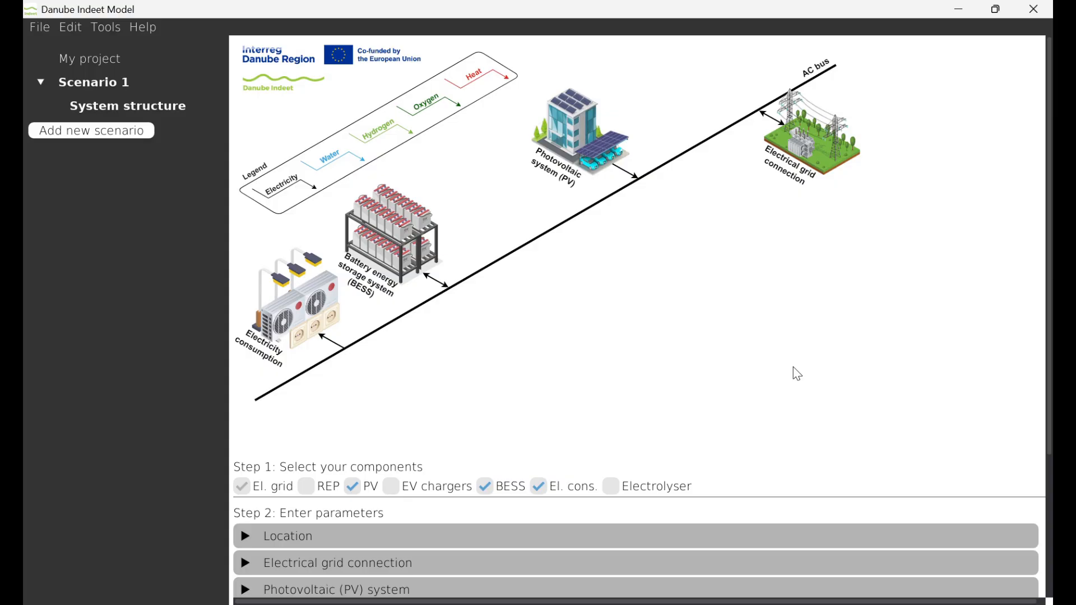
Set the site location by searching for and choosing the municipality Zagreb, then collapse the location parameters
{"action": "scroll", "coordinate": [797, 373], "scroll_direction": "down", "scroll_amount": 4}
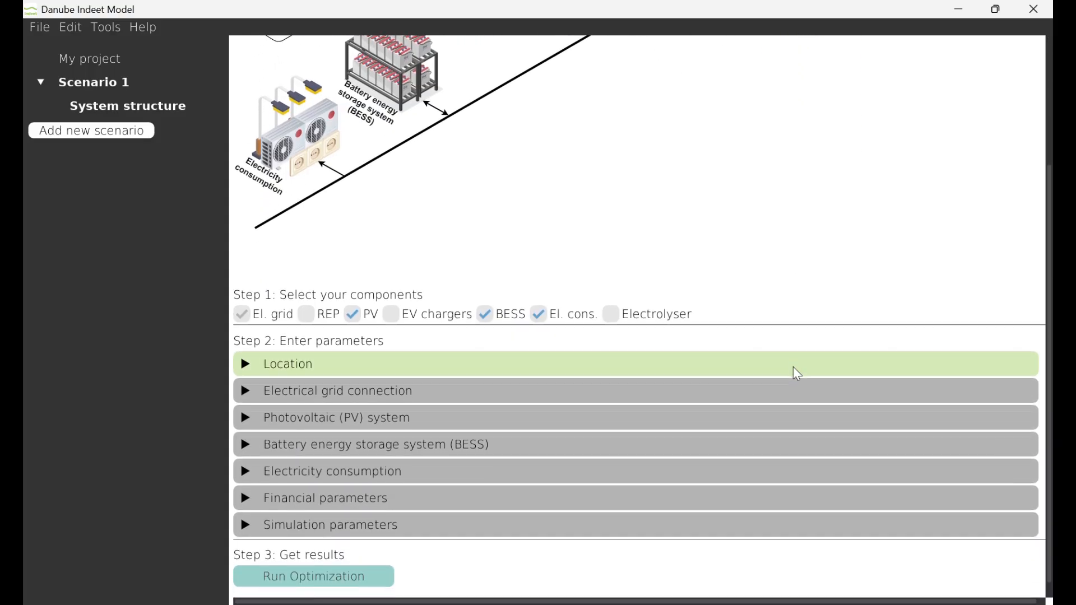
{"action": "left_click", "coordinate": [450, 347]}
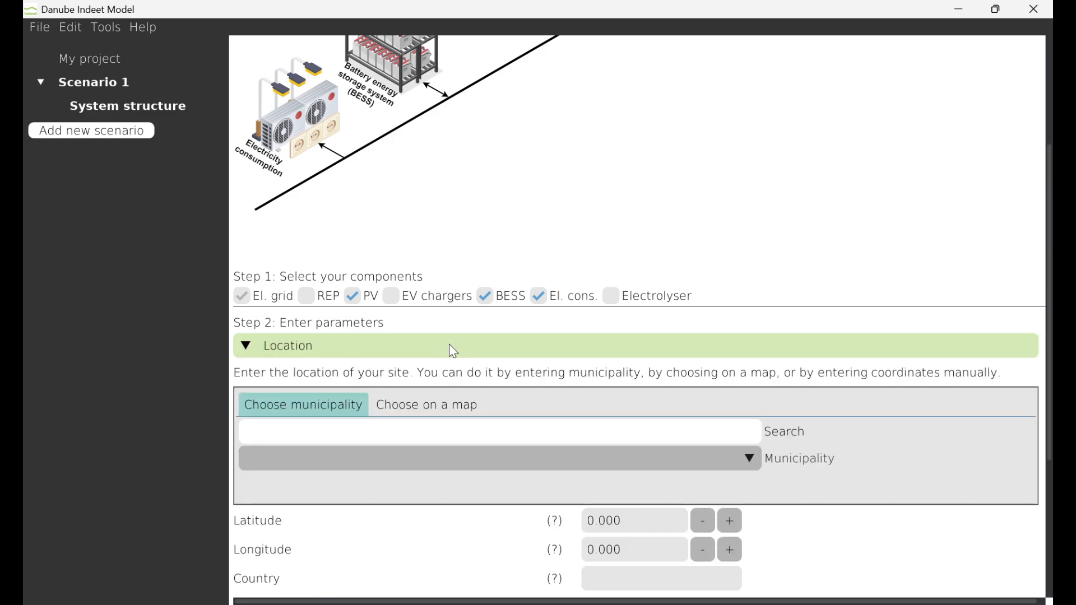
{"action": "scroll", "coordinate": [547, 270], "scroll_direction": "down", "scroll_amount": 3}
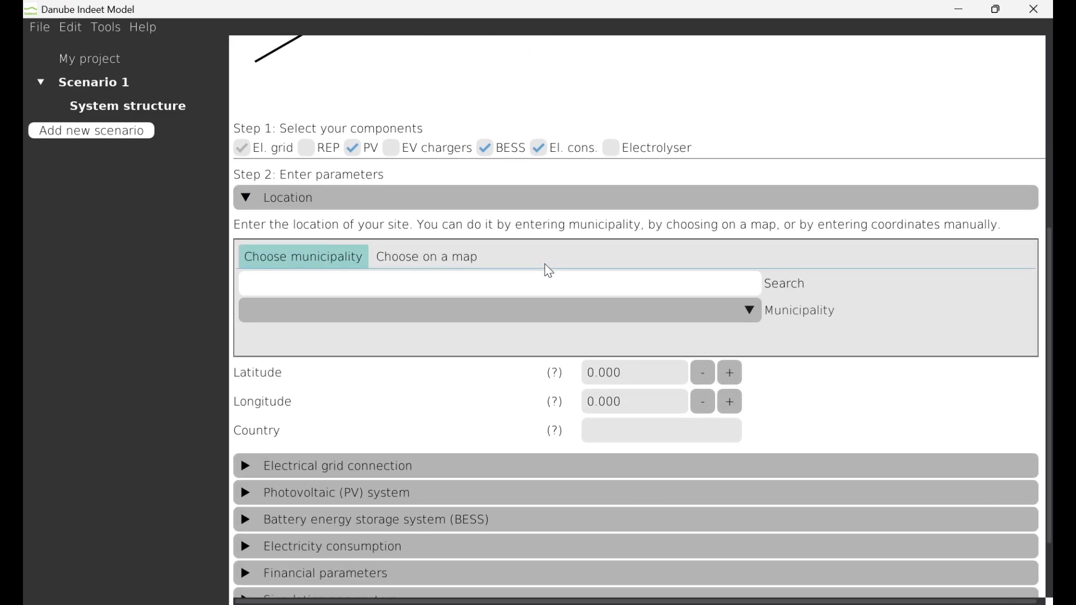
{"action": "type", "text": "zagreb"}
{"action": "left_click", "coordinate": [462, 312]}
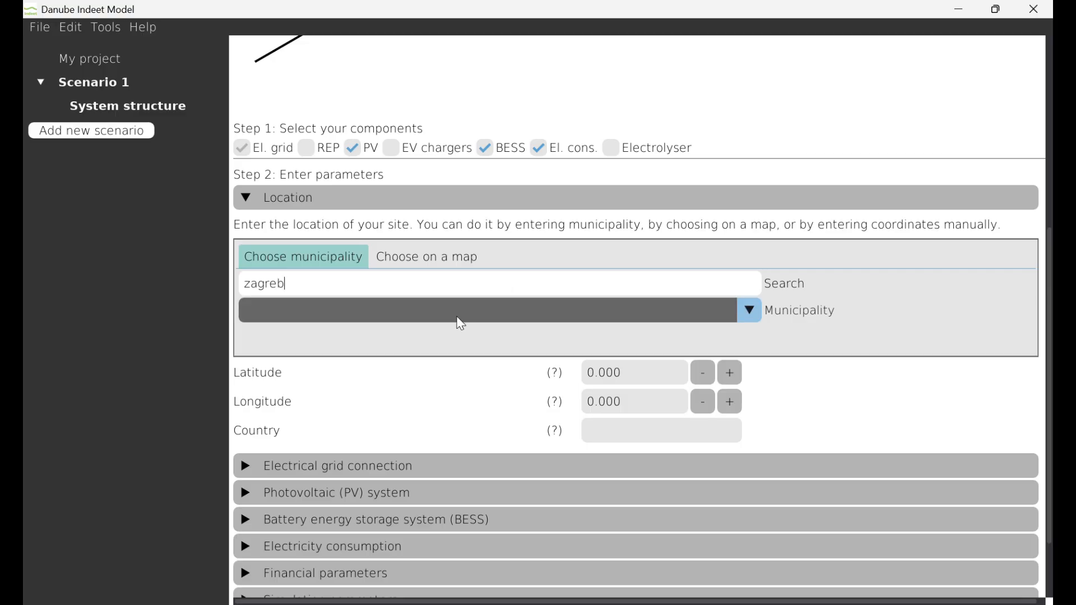
{"action": "left_click", "coordinate": [426, 335]}
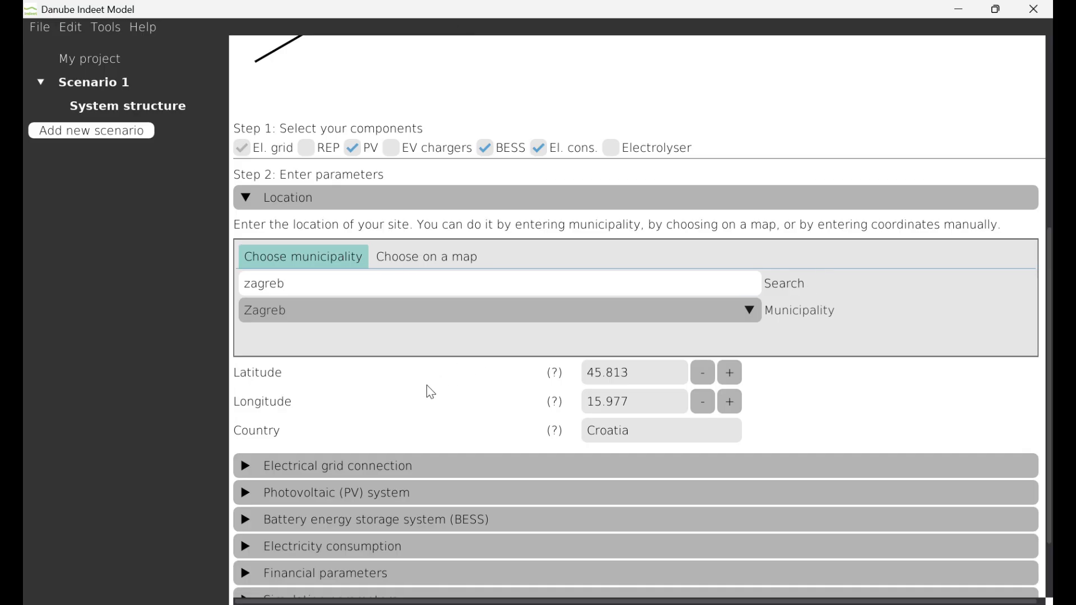
{"action": "left_click", "coordinate": [275, 204]}
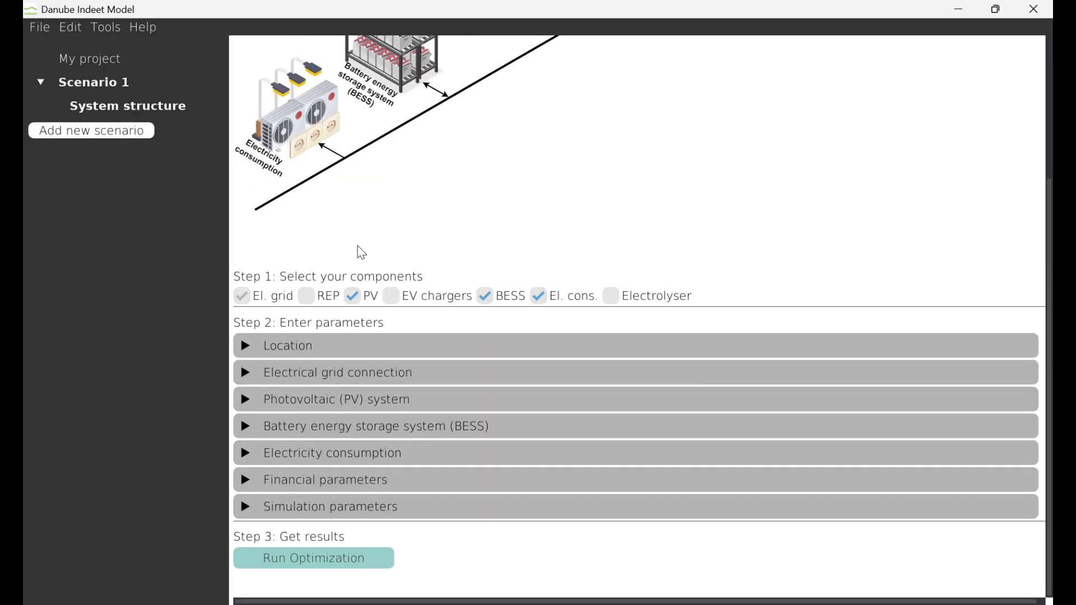
Apply the predefined connection type SN - Bijeli - Zagreb to the electrical grid connection
{"action": "left_click", "coordinate": [365, 381]}
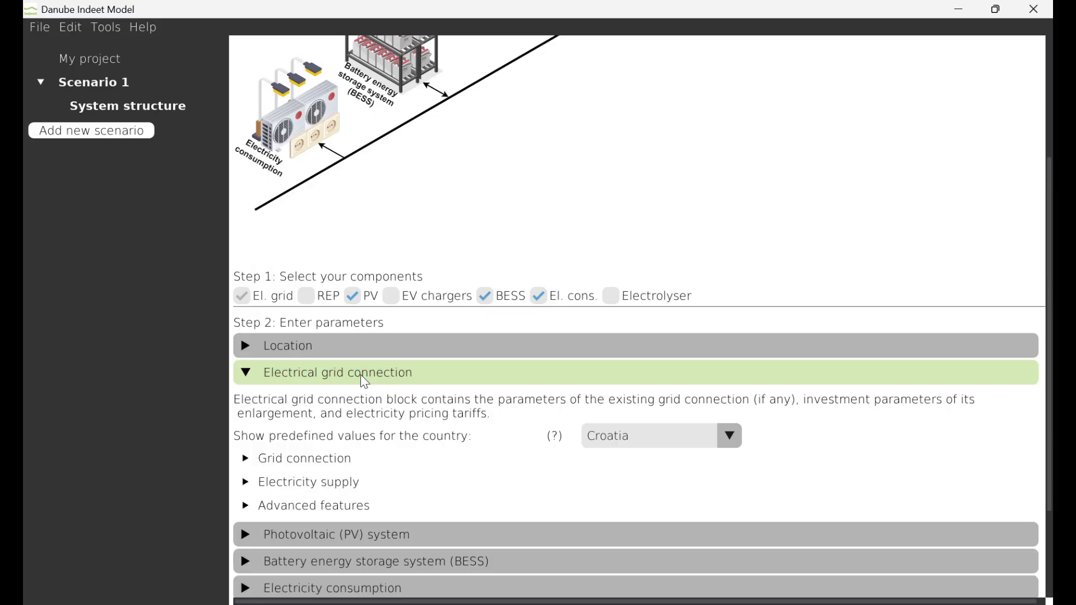
{"action": "scroll", "coordinate": [655, 224], "scroll_direction": "down", "scroll_amount": 1}
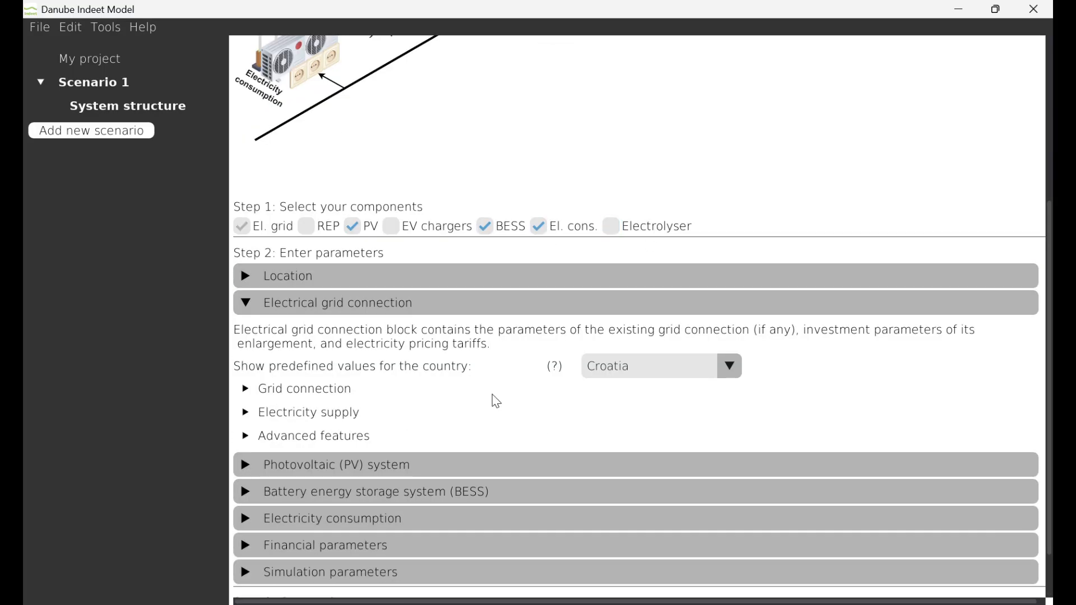
{"action": "left_click", "coordinate": [356, 390]}
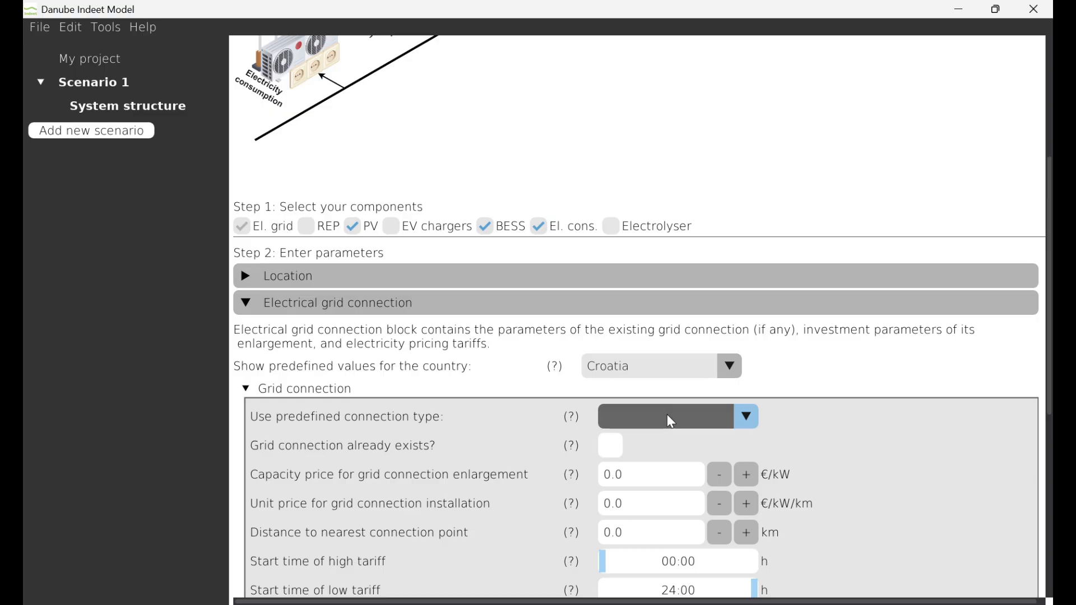
{"action": "scroll", "coordinate": [667, 415], "scroll_direction": "down", "scroll_amount": 5}
{"action": "scroll", "coordinate": [653, 409], "scroll_direction": "up", "scroll_amount": 2}
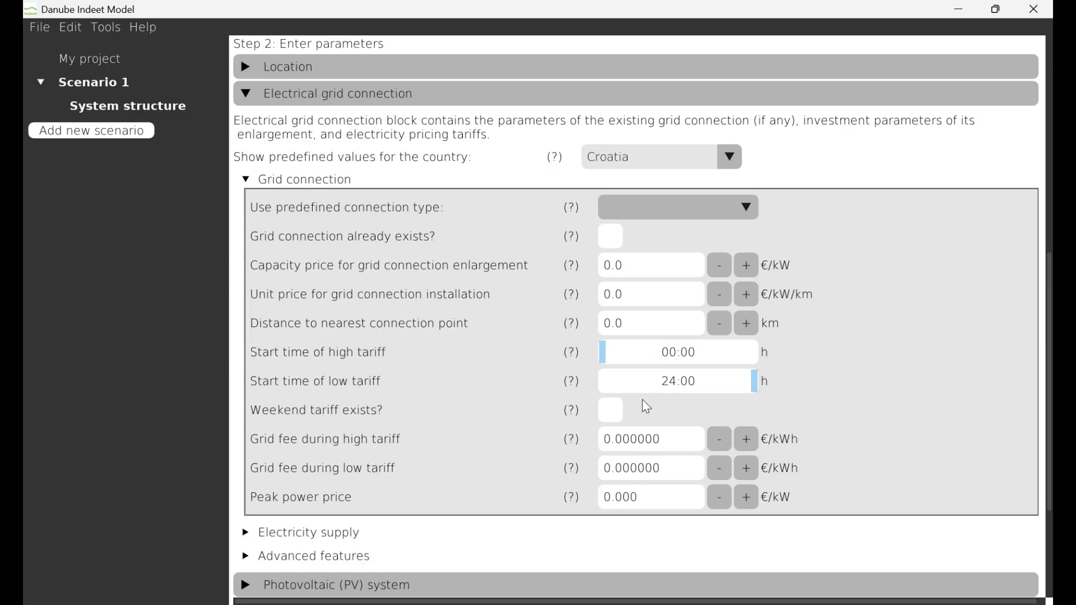
{"action": "left_click", "coordinate": [672, 207]}
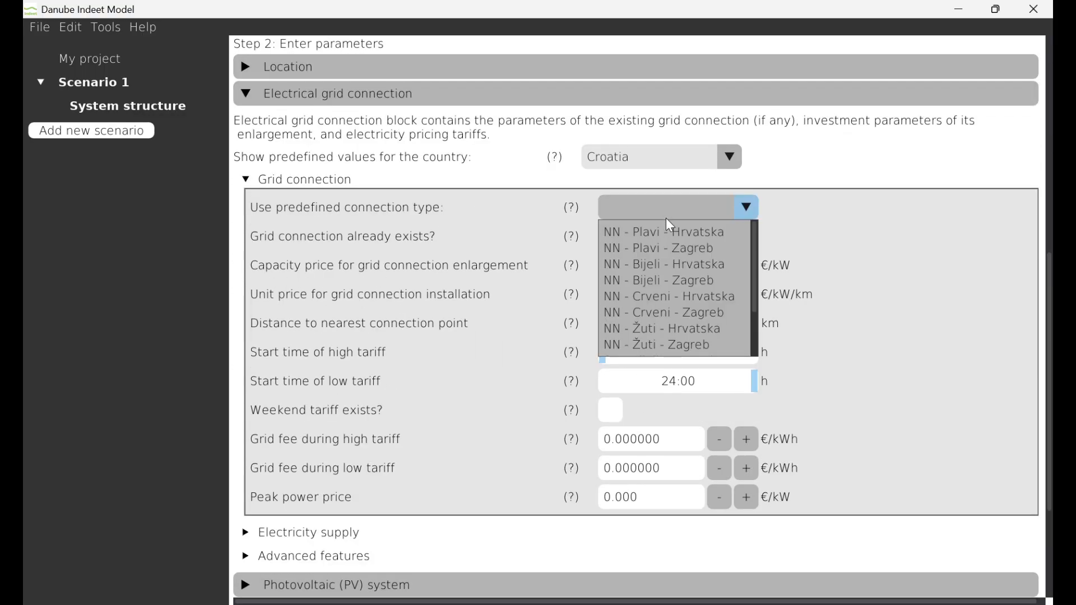
{"action": "scroll", "coordinate": [653, 284], "scroll_direction": "down", "scroll_amount": 2}
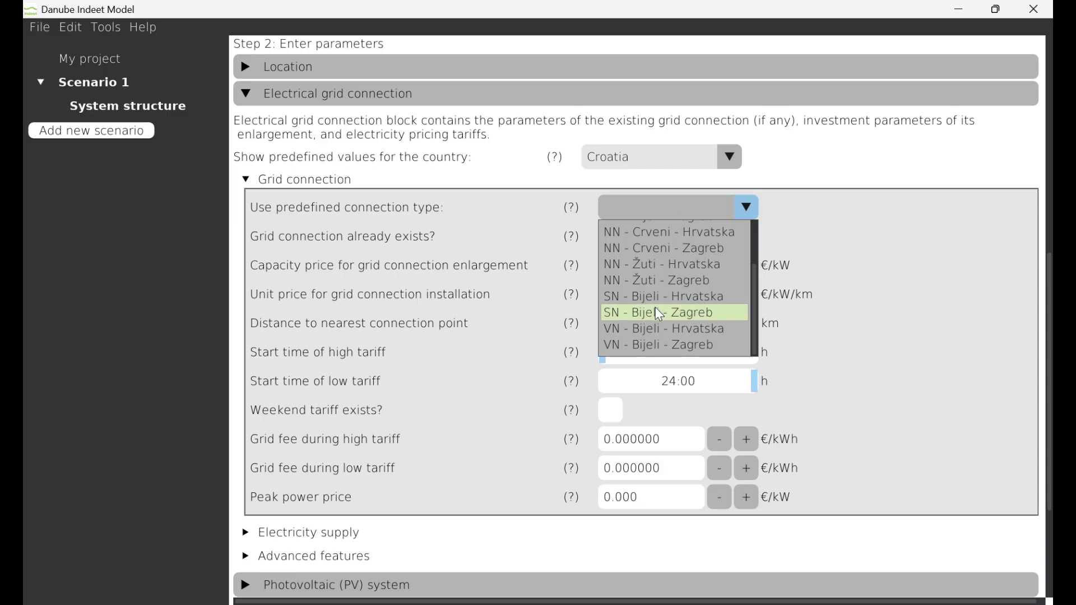
{"action": "left_click", "coordinate": [660, 312]}
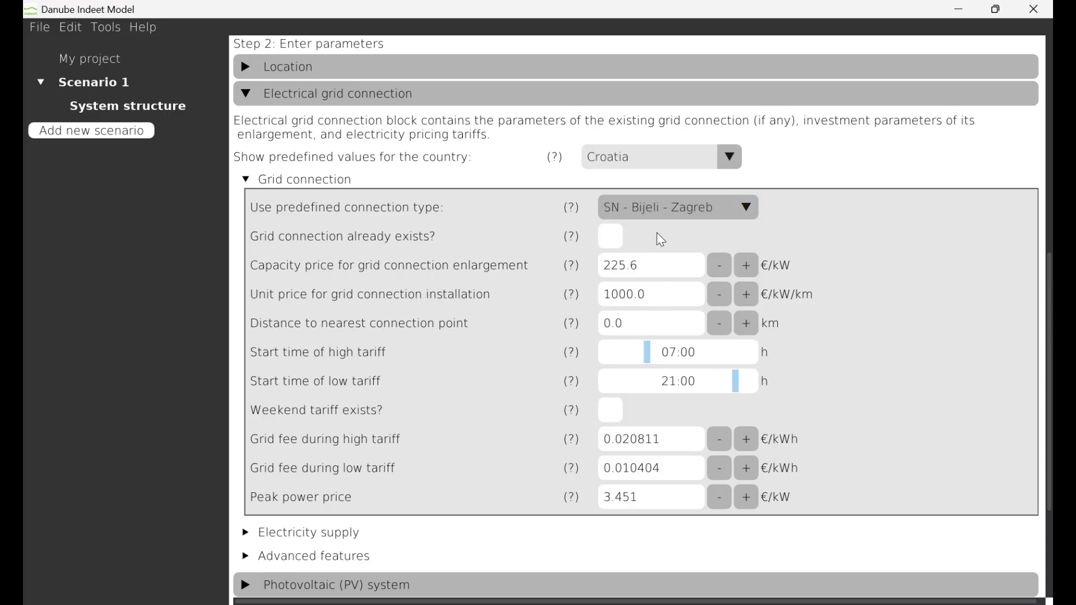
Mark the grid connection as already existing with a size of 270 kW and collapse its parameters
{"action": "left_click", "coordinate": [613, 243]}
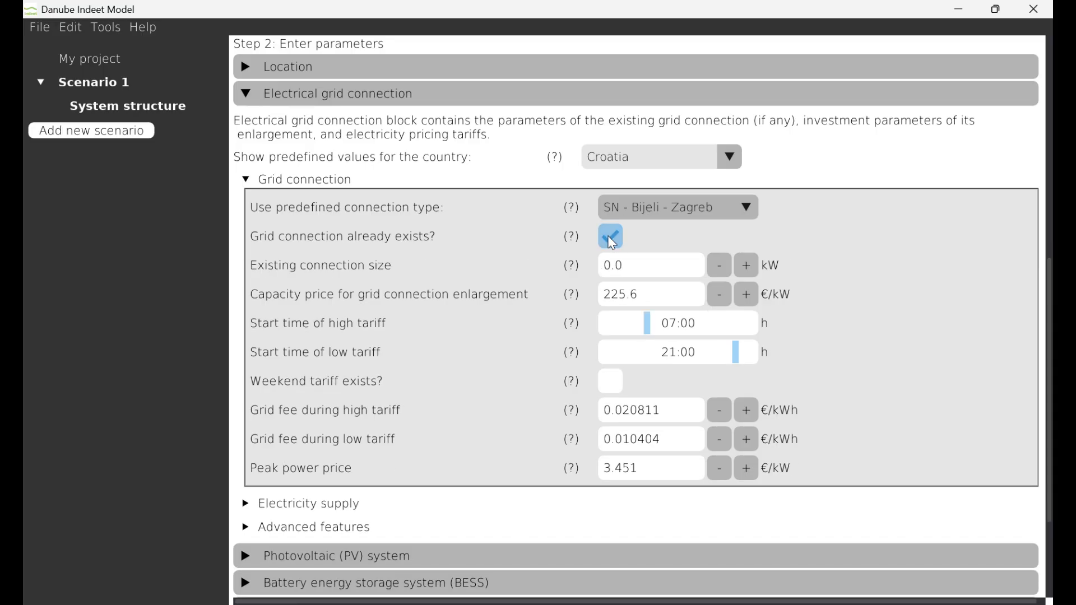
{"action": "double_click", "coordinate": [629, 268]}
{"action": "type", "text": "270"}
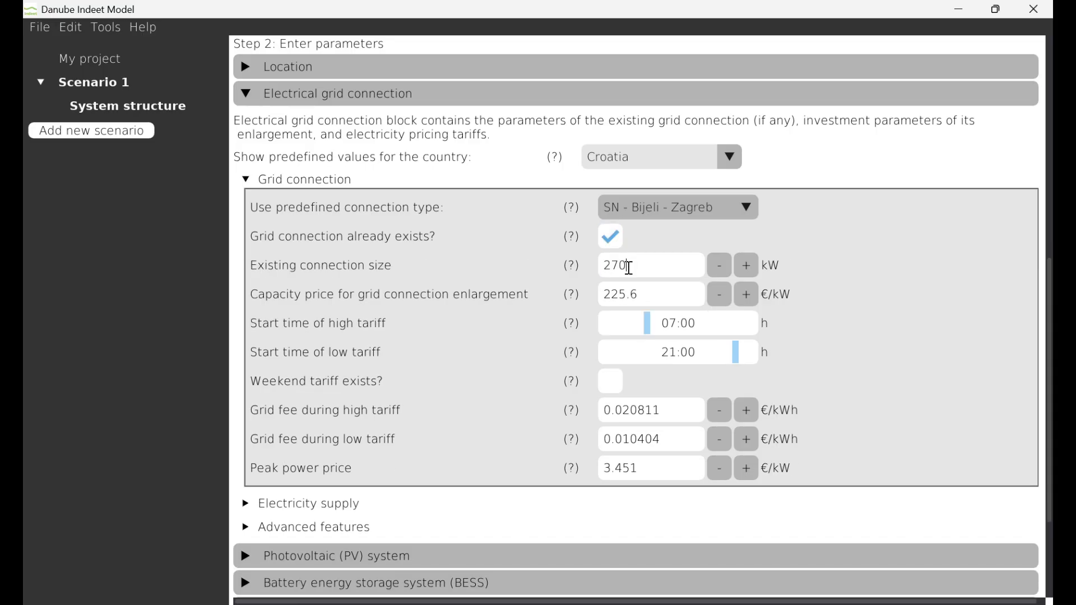
{"action": "left_click", "coordinate": [942, 303]}
{"action": "left_click", "coordinate": [315, 180]}
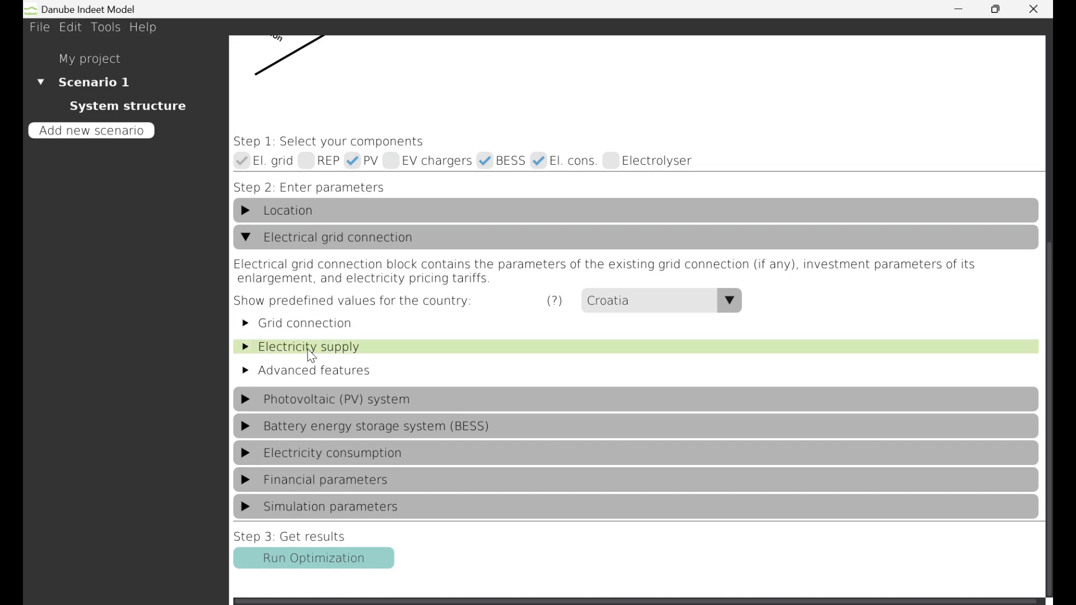
Apply the predefined supply model HEP elektra - SN bijeli to the electricity supply and collapse the electrical grid connection parameters
{"action": "left_click", "coordinate": [312, 354]}
{"action": "scroll", "coordinate": [443, 325], "scroll_direction": "down", "scroll_amount": 2}
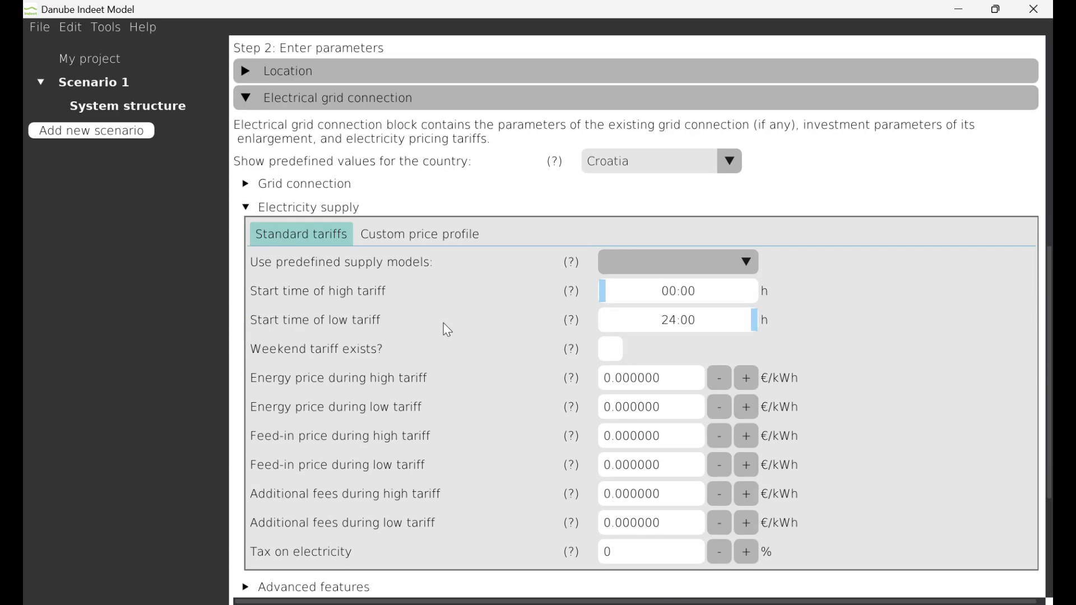
{"action": "scroll", "coordinate": [443, 323], "scroll_direction": "down", "scroll_amount": 1}
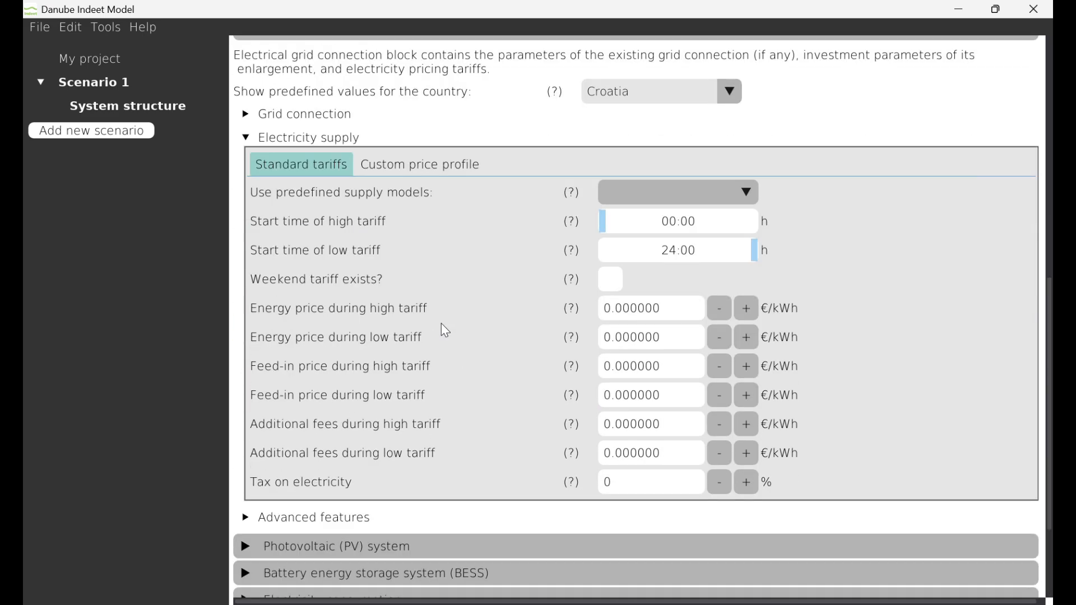
{"action": "left_click", "coordinate": [638, 192]}
{"action": "scroll", "coordinate": [681, 241], "scroll_direction": "down", "scroll_amount": 1}
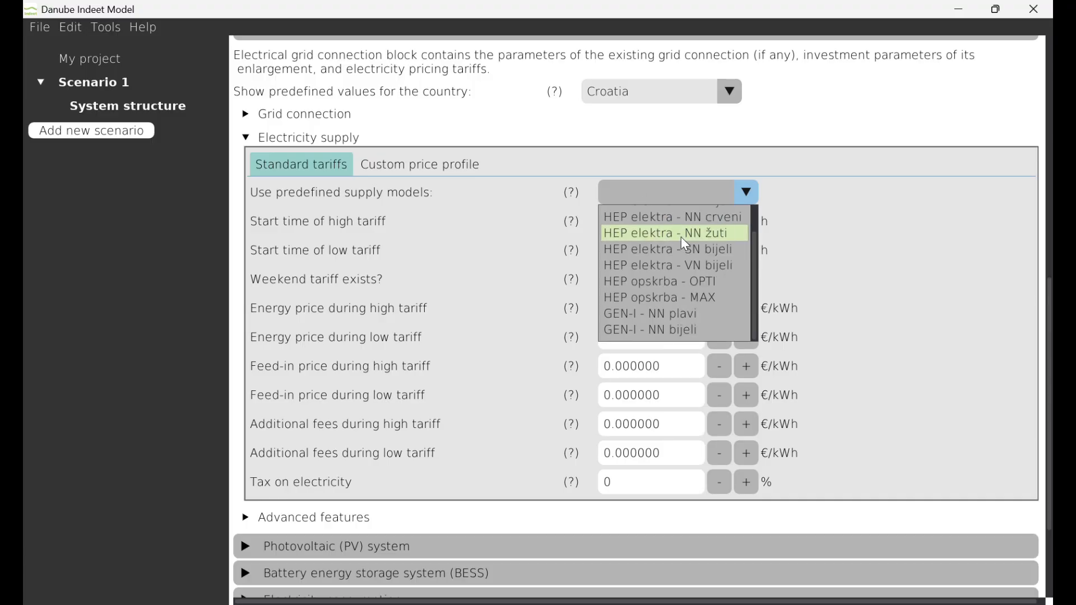
{"action": "left_click", "coordinate": [677, 254]}
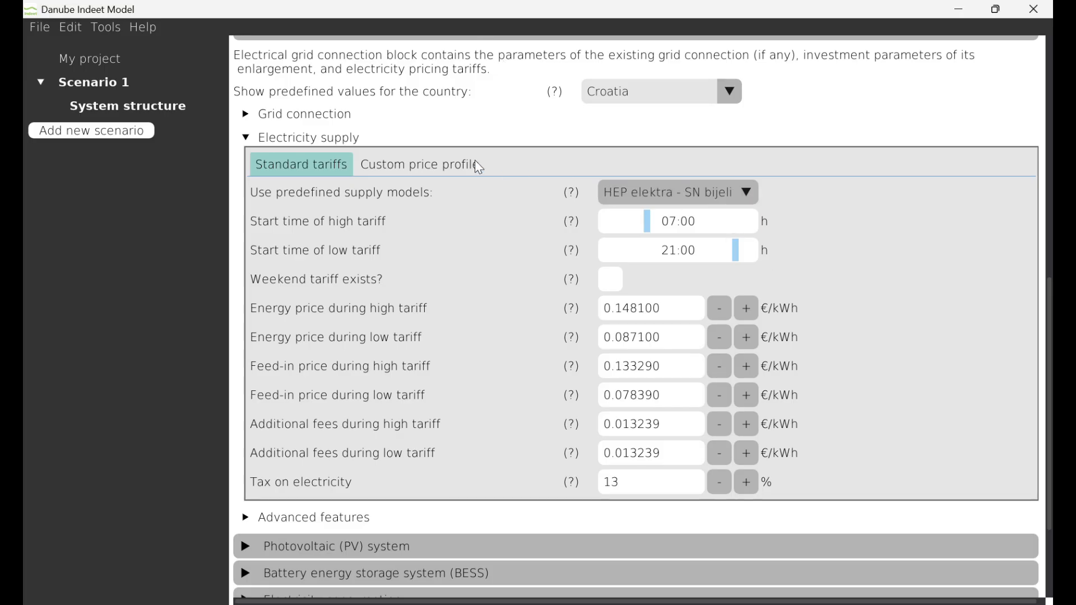
{"action": "left_click", "coordinate": [291, 140]}
{"action": "scroll", "coordinate": [298, 168], "scroll_direction": "up", "scroll_amount": 3}
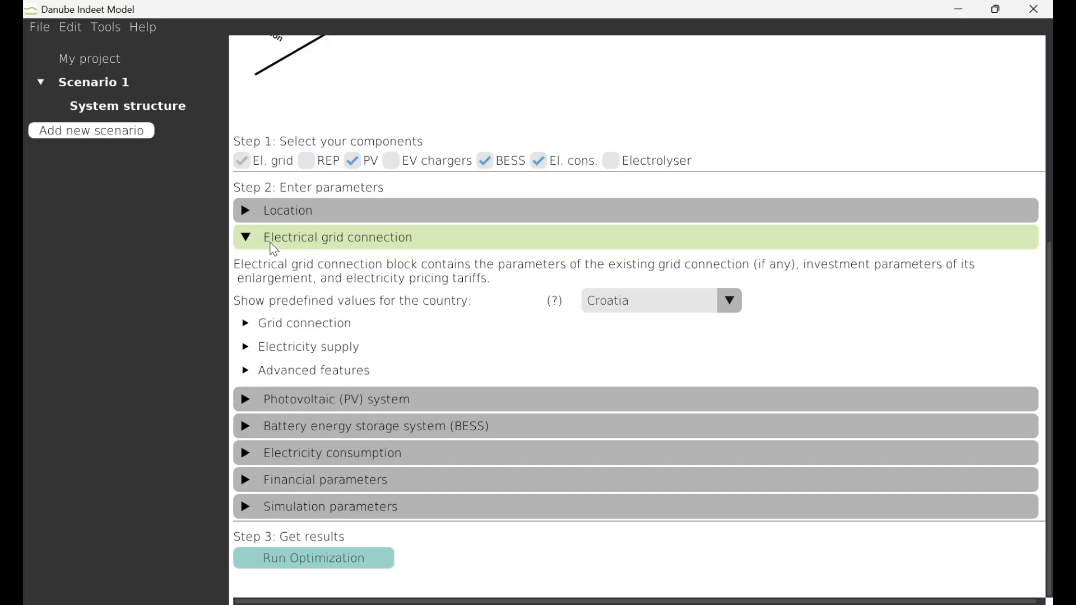
{"action": "left_click", "coordinate": [273, 247]}
Add a new array with the default name to the photovoltaic system
{"action": "left_click", "coordinate": [318, 408]}
{"action": "scroll", "coordinate": [337, 401], "scroll_direction": "down", "scroll_amount": 2}
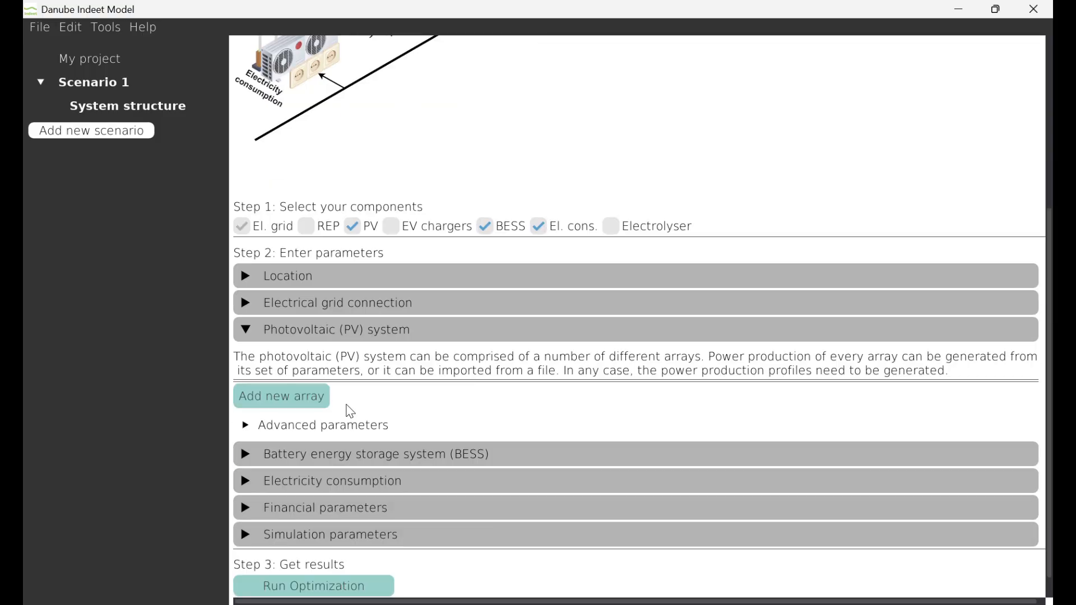
{"action": "left_click", "coordinate": [301, 397]}
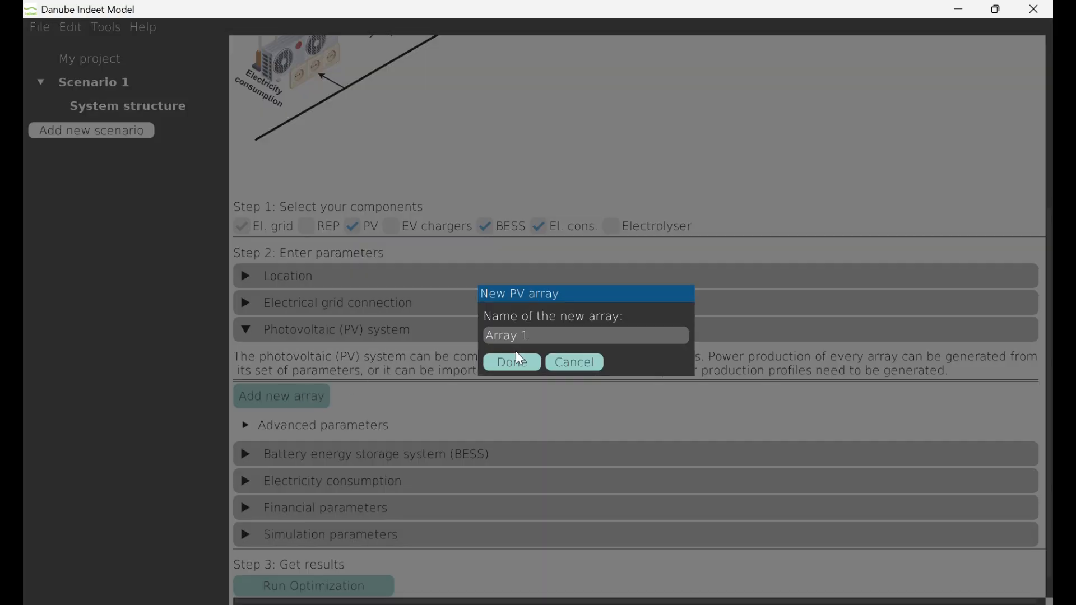
{"action": "left_click", "coordinate": [521, 367]}
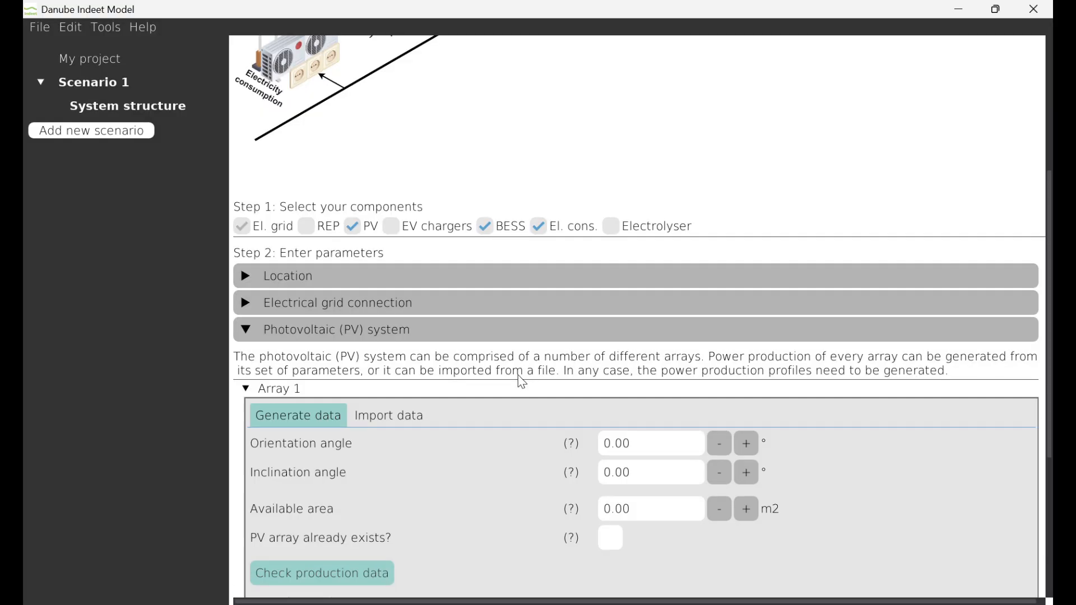
Set the PV array's available area to 1000 m2 and collapse the photovoltaic system parameters
{"action": "scroll", "coordinate": [518, 375], "scroll_direction": "down", "scroll_amount": 2}
{"action": "scroll", "coordinate": [517, 375], "scroll_direction": "down", "scroll_amount": 2}
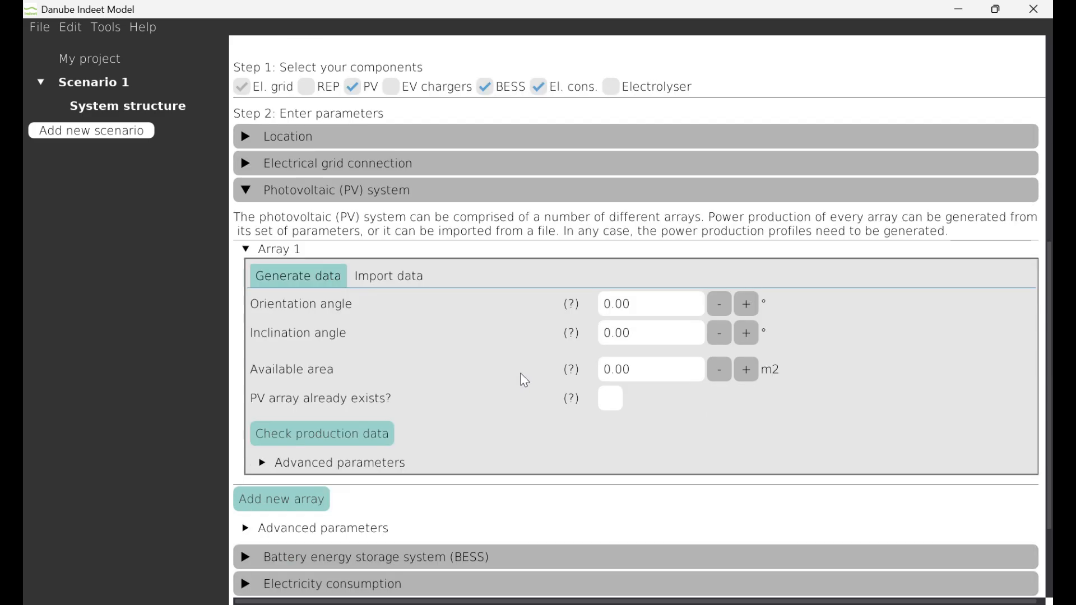
{"action": "left_click", "coordinate": [671, 377]}
{"action": "type", "text": "1000"}
{"action": "left_click", "coordinate": [370, 185]}
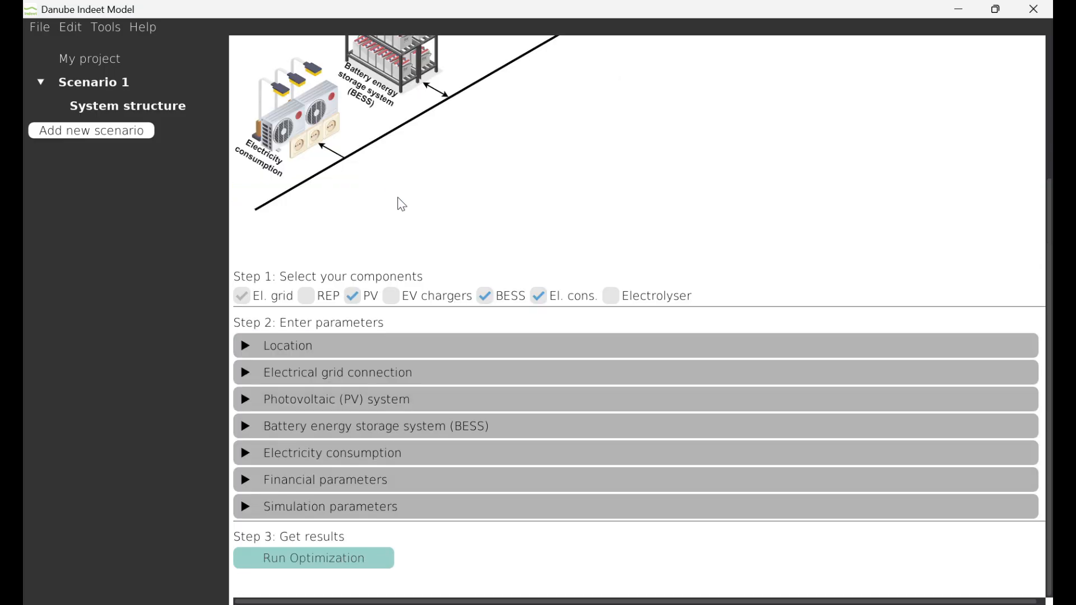
Examine the battery energy storage system's advanced parameters, including capacity limits, efficiencies and prices, and collapse them again
{"action": "left_click", "coordinate": [389, 429]}
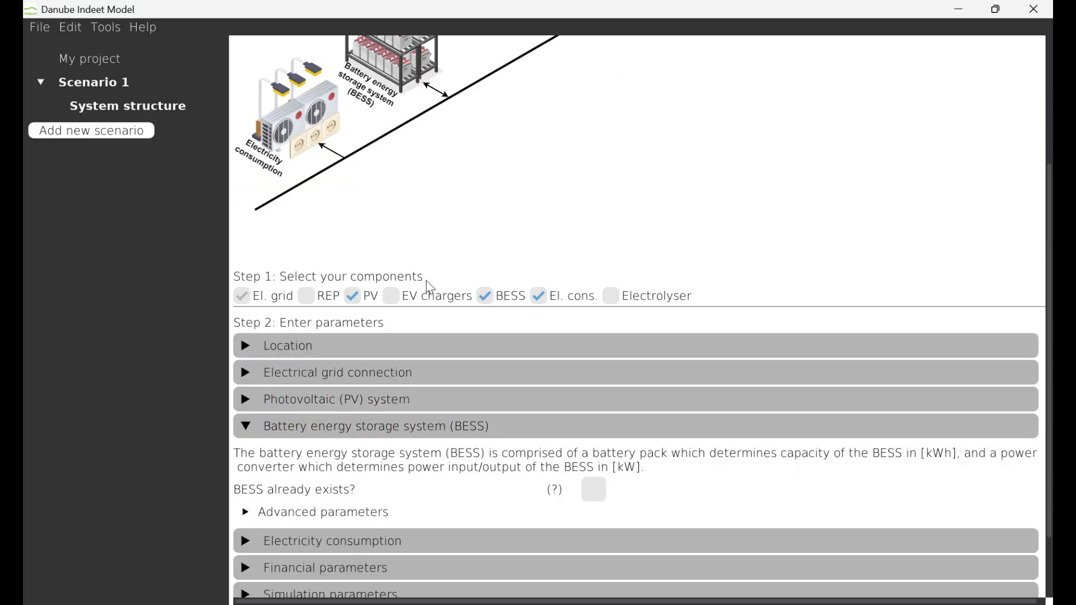
{"action": "scroll", "coordinate": [426, 283], "scroll_direction": "down", "scroll_amount": 2}
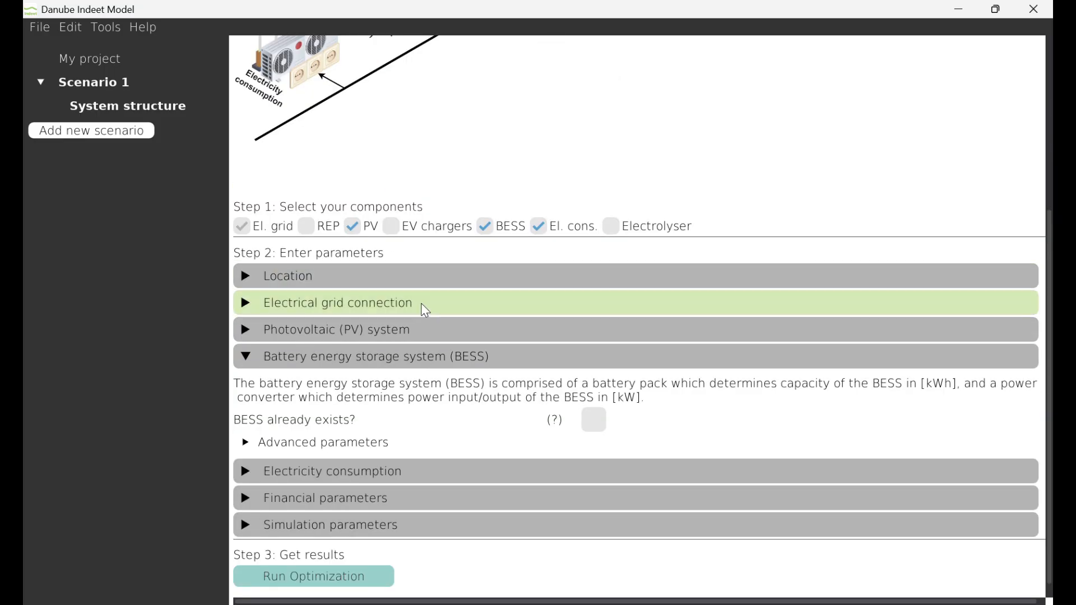
{"action": "left_click", "coordinate": [279, 447]}
{"action": "scroll", "coordinate": [356, 302], "scroll_direction": "down", "scroll_amount": 10}
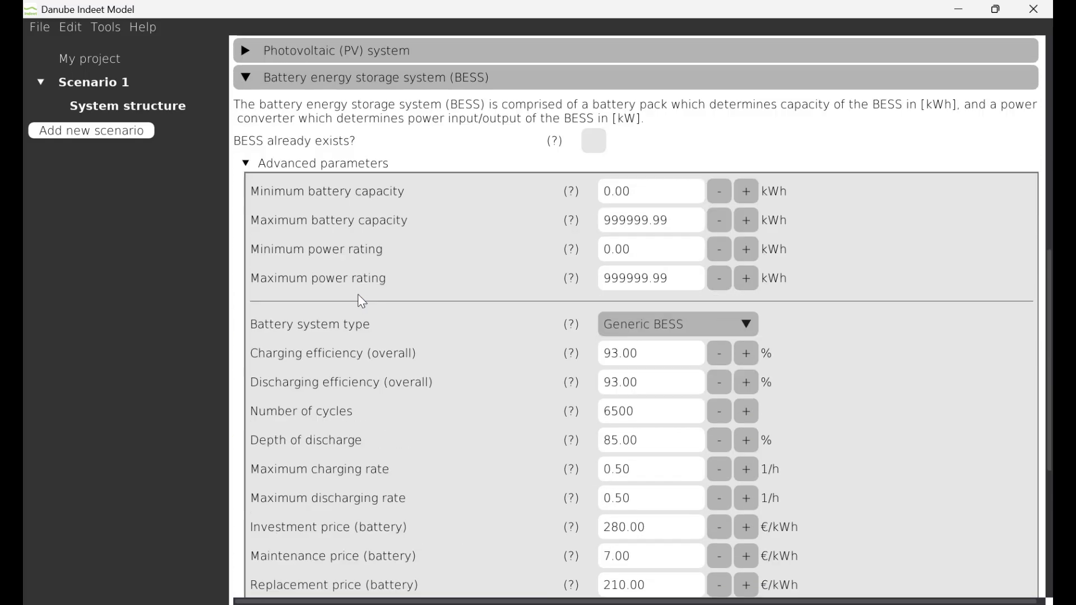
{"action": "scroll", "coordinate": [362, 302], "scroll_direction": "down", "scroll_amount": 3}
{"action": "scroll", "coordinate": [371, 299], "scroll_direction": "down", "scroll_amount": 2}
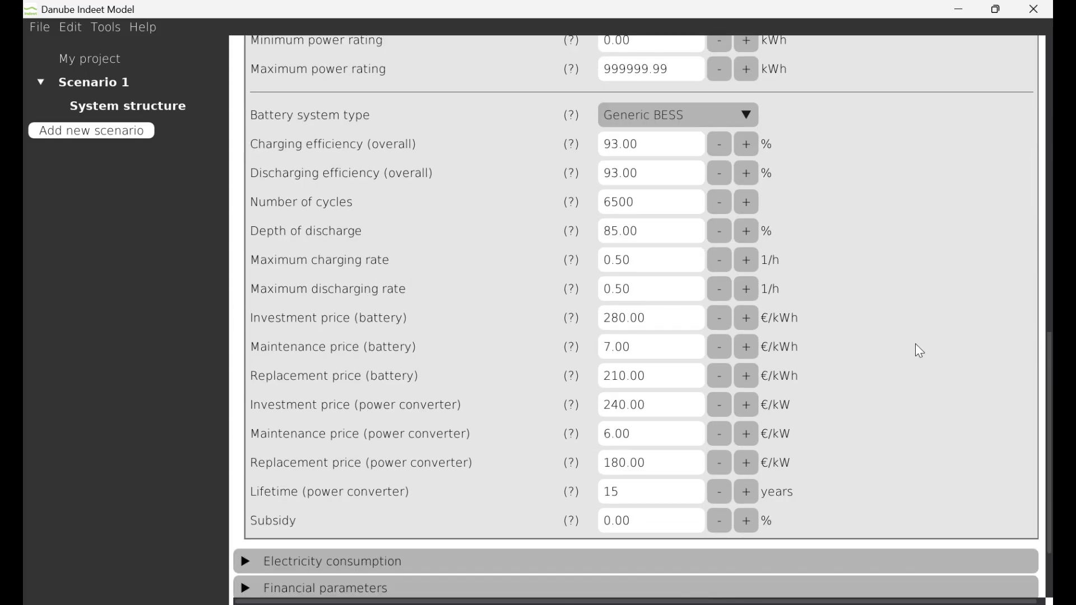
{"action": "scroll", "coordinate": [916, 345], "scroll_direction": "up", "scroll_amount": 9}
{"action": "left_click", "coordinate": [312, 234]}
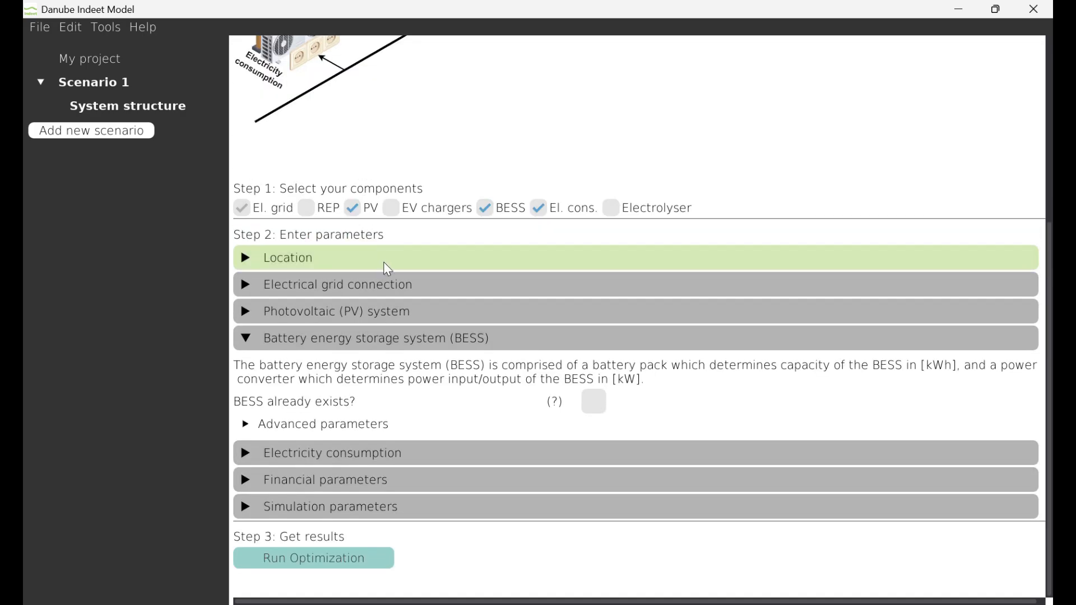
{"action": "left_click", "coordinate": [384, 344]}
Add a new consumer with the default name to the electricity consumption
{"action": "left_click", "coordinate": [516, 454]}
{"action": "scroll", "coordinate": [552, 367], "scroll_direction": "down", "scroll_amount": 2}
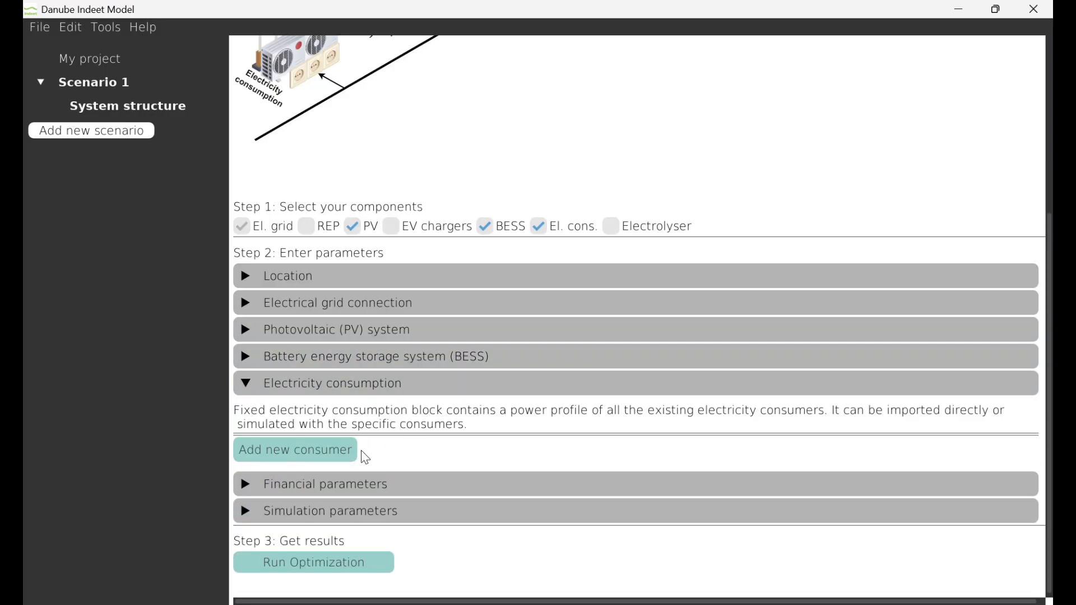
{"action": "left_click", "coordinate": [346, 450]}
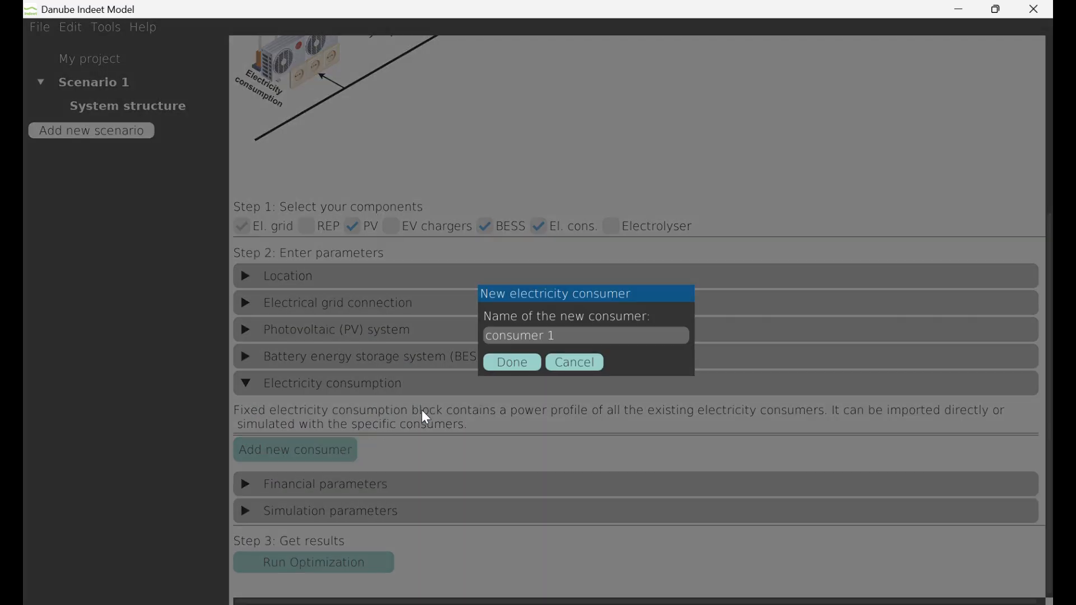
{"action": "left_click", "coordinate": [502, 364]}
{"action": "scroll", "coordinate": [500, 365], "scroll_direction": "down", "scroll_amount": 4}
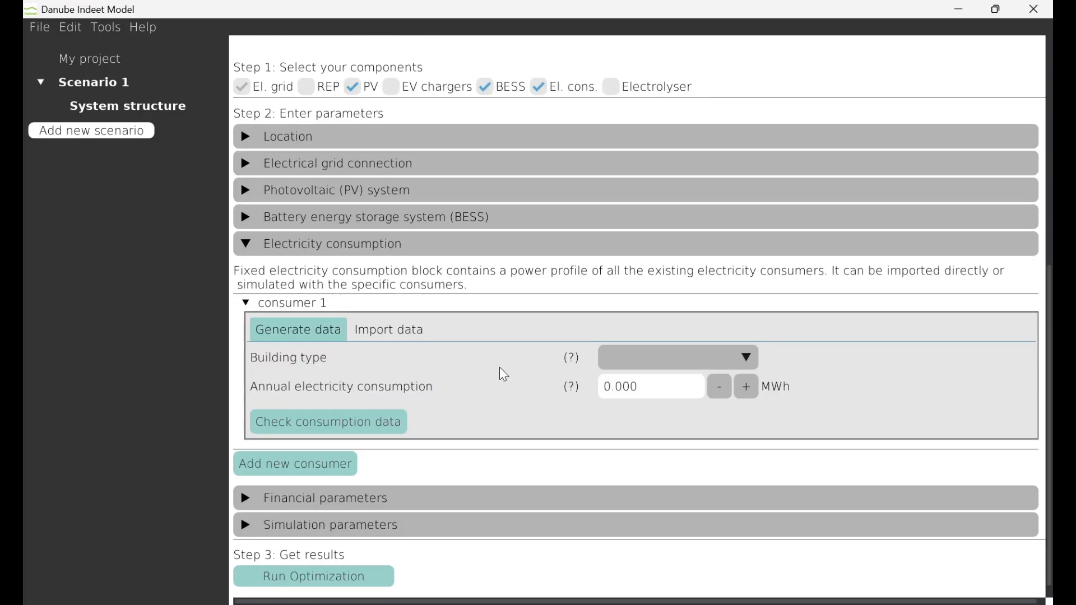
Set the consumer's building type to Large Hotel and its annual electricity consumption to 1000 MWh
{"action": "left_click", "coordinate": [627, 361]}
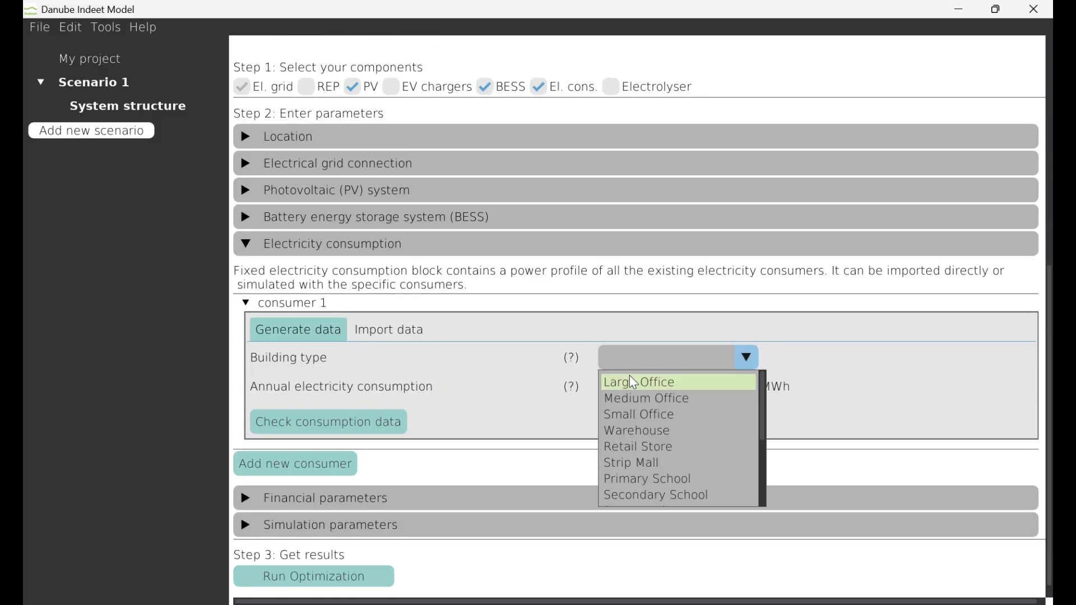
{"action": "scroll", "coordinate": [660, 475], "scroll_direction": "down", "scroll_amount": 2}
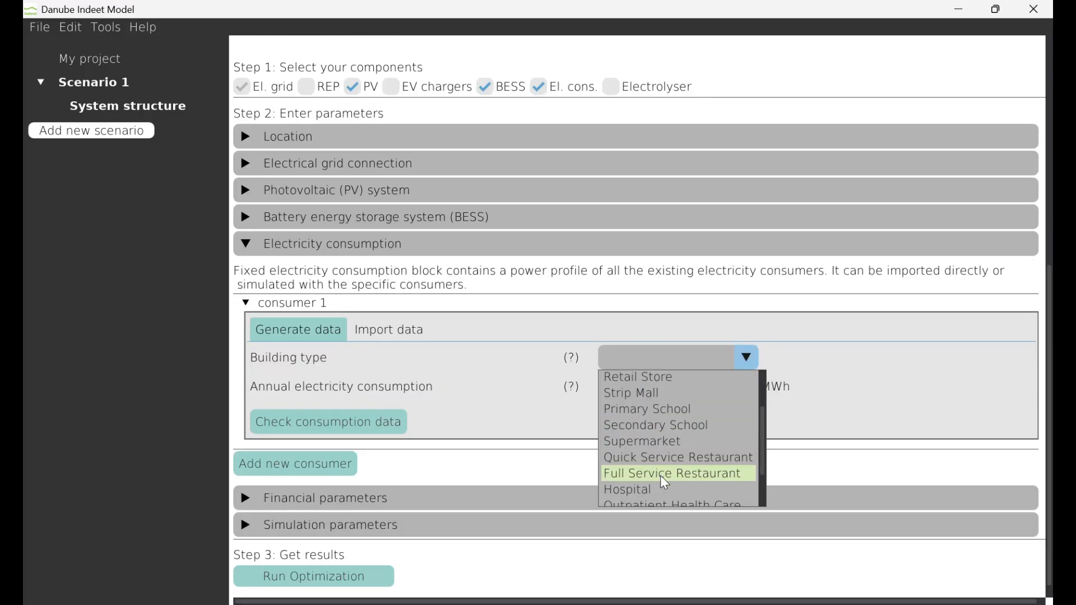
{"action": "scroll", "coordinate": [663, 471], "scroll_direction": "down", "scroll_amount": 2}
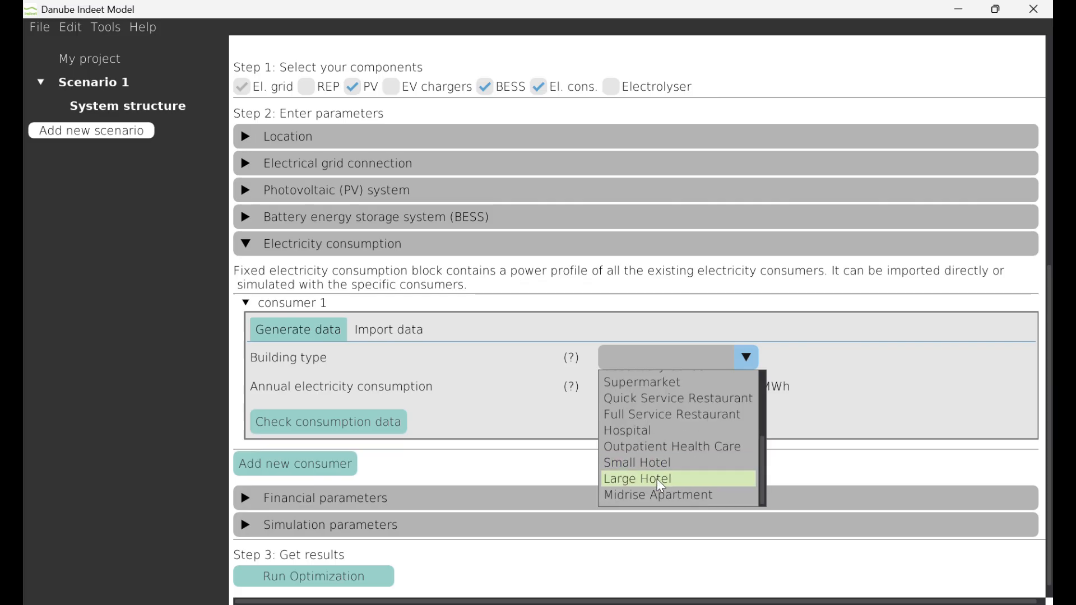
{"action": "left_click", "coordinate": [662, 477]}
{"action": "left_click", "coordinate": [654, 387]}
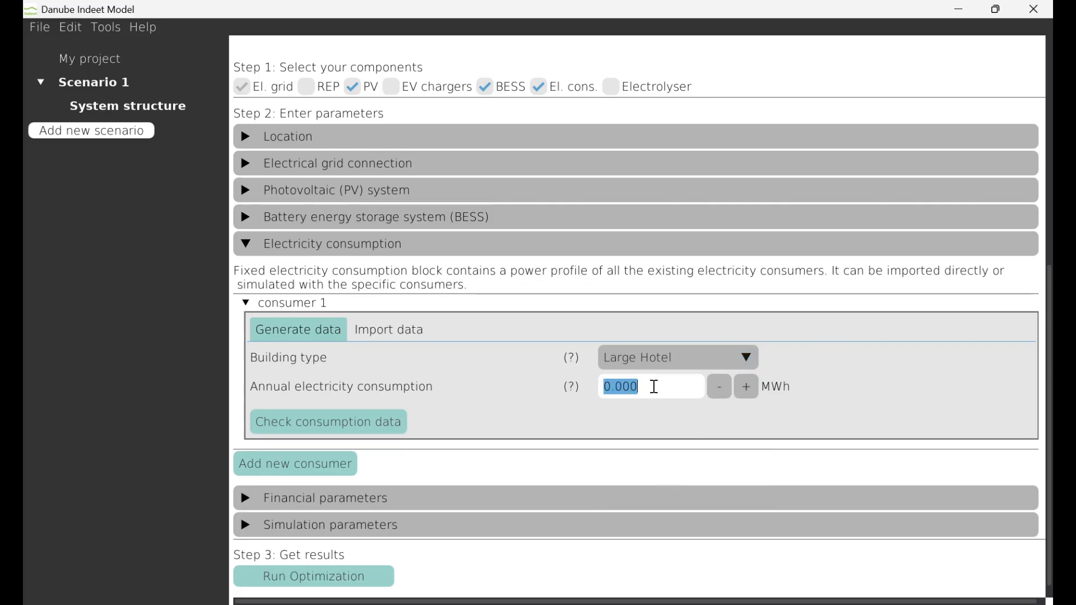
{"action": "type", "text": "1000"}
Check the consumer's generated consumption data in the plot, close it and collapse the electricity consumption parameters
{"action": "scroll", "coordinate": [639, 391], "scroll_direction": "down", "scroll_amount": 1}
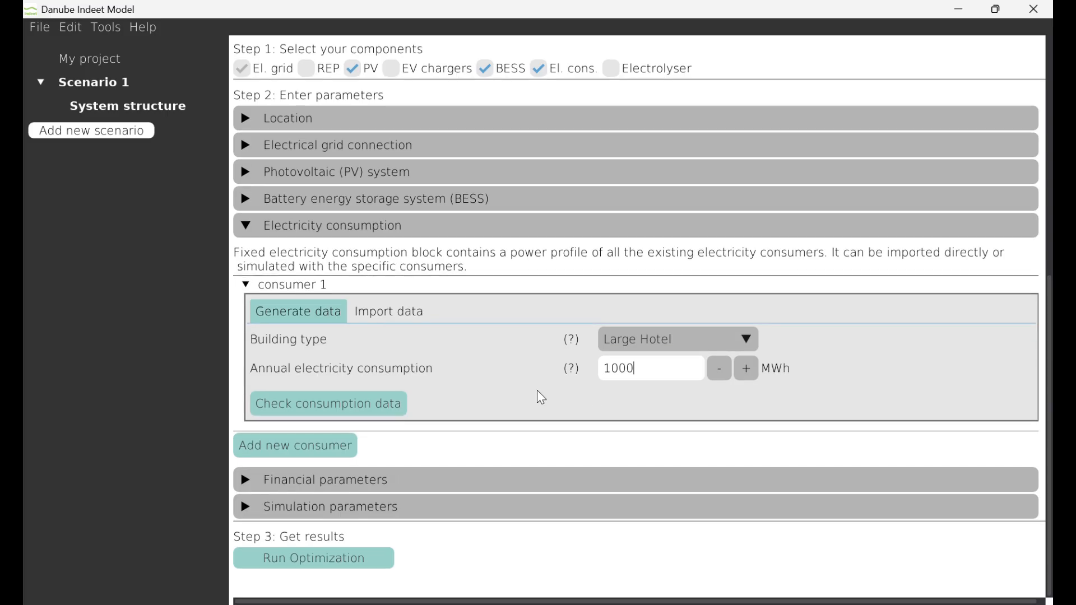
{"action": "left_click", "coordinate": [395, 398]}
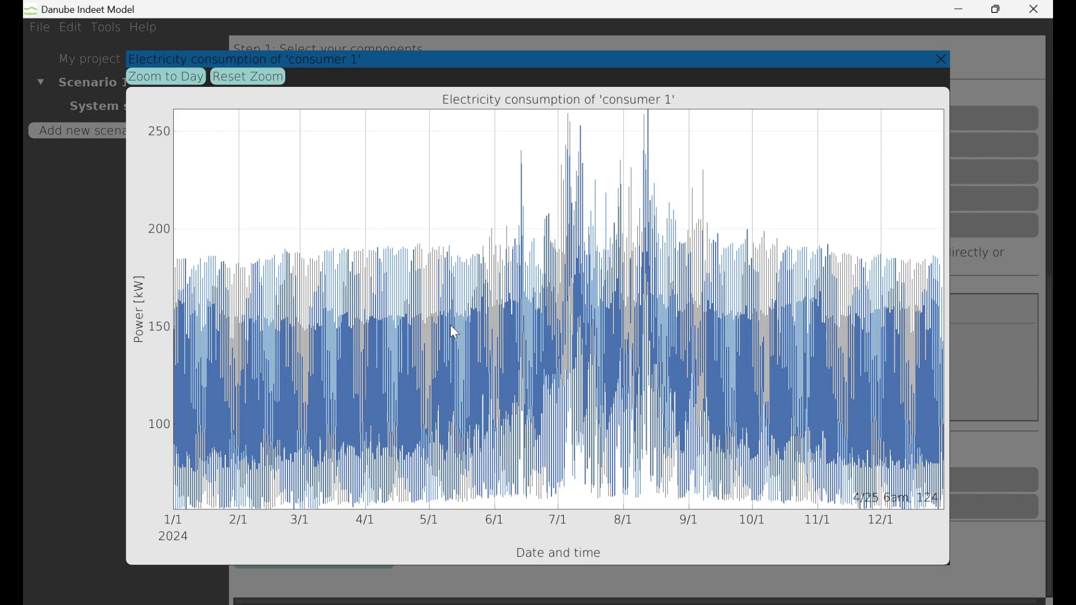
{"action": "left_click", "coordinate": [942, 58]}
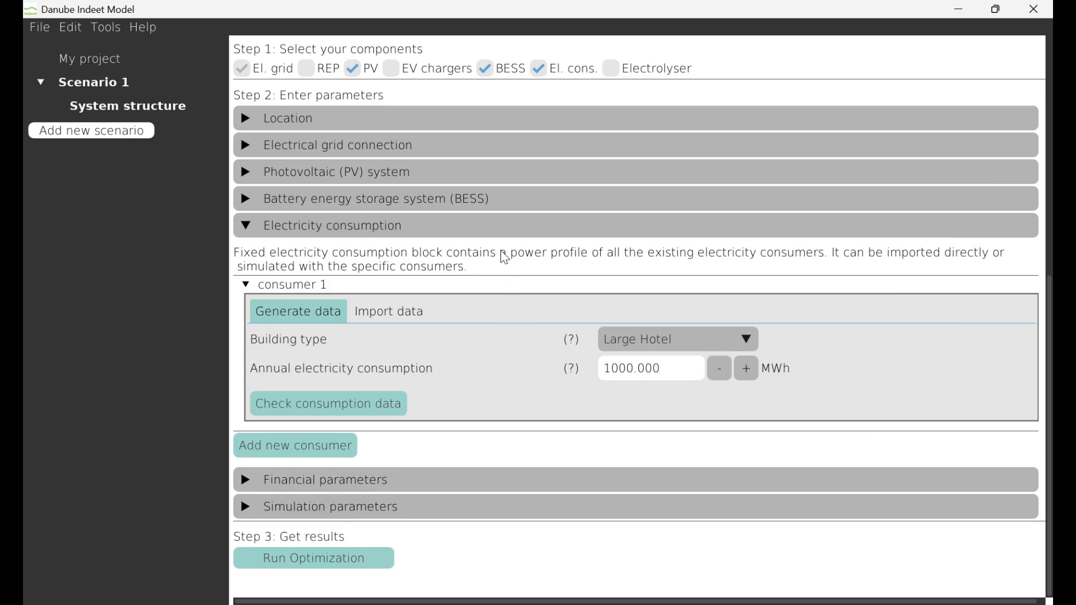
{"action": "left_click", "coordinate": [497, 234]}
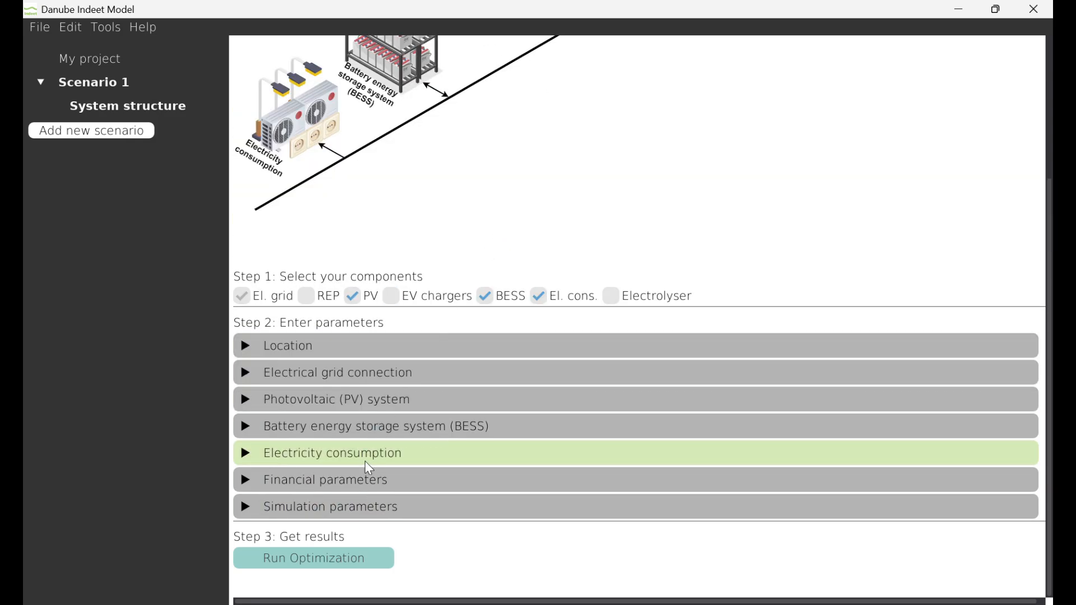
Apply a 50% investment subsidy to all components in the financial parameters and collapse them
{"action": "left_click", "coordinate": [364, 481]}
{"action": "scroll", "coordinate": [767, 526], "scroll_direction": "down", "scroll_amount": 3}
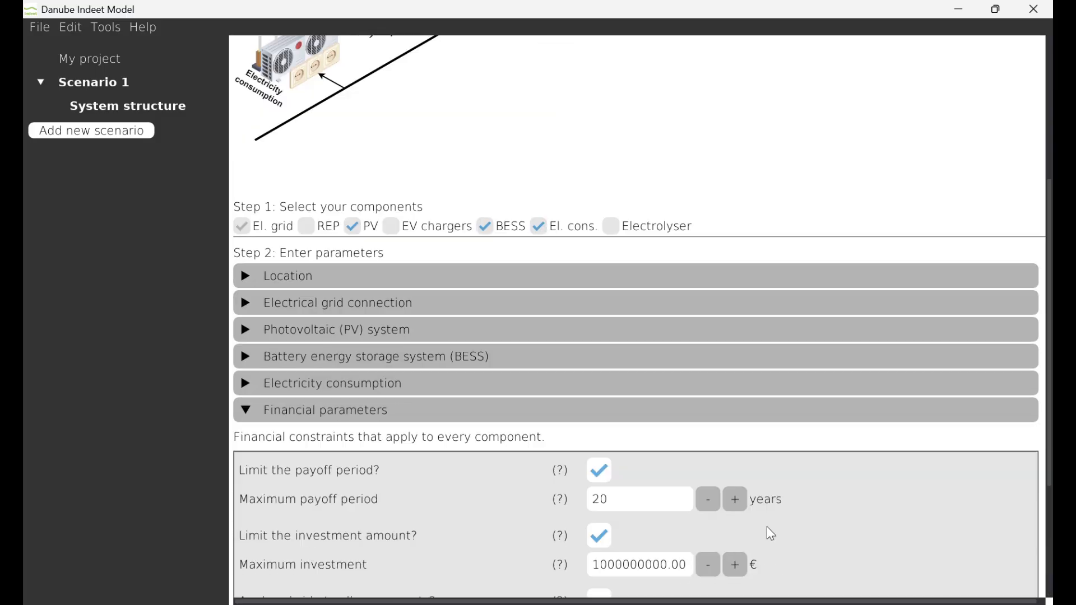
{"action": "scroll", "coordinate": [771, 532], "scroll_direction": "down", "scroll_amount": 2}
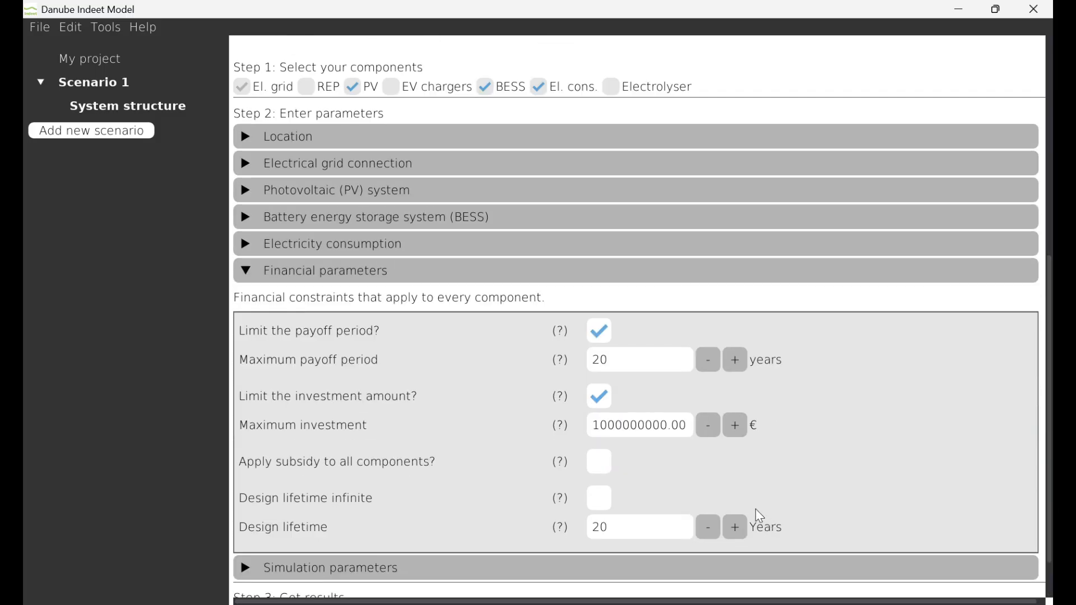
{"action": "left_click", "coordinate": [599, 462]}
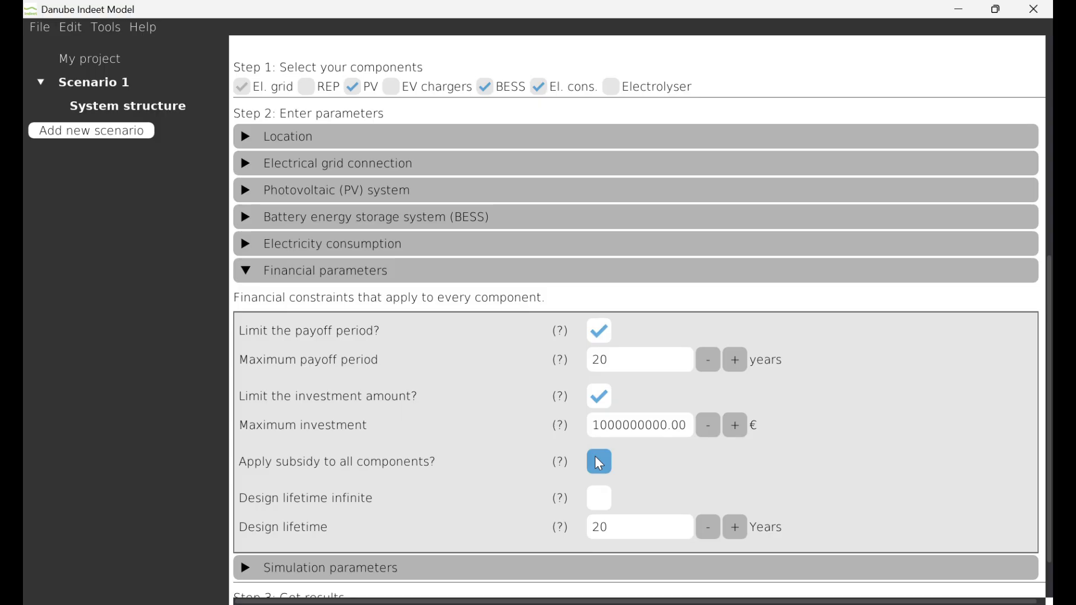
{"action": "double_click", "coordinate": [624, 489]}
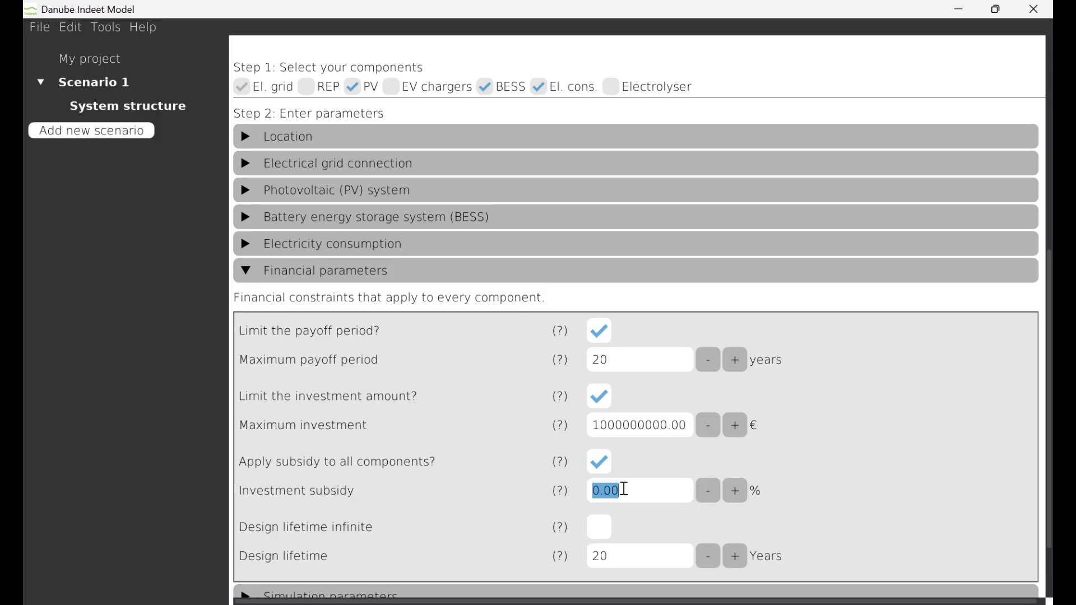
{"action": "type", "text": "50"}
{"action": "left_click", "coordinate": [836, 488]}
{"action": "scroll", "coordinate": [814, 301], "scroll_direction": "down", "scroll_amount": 2}
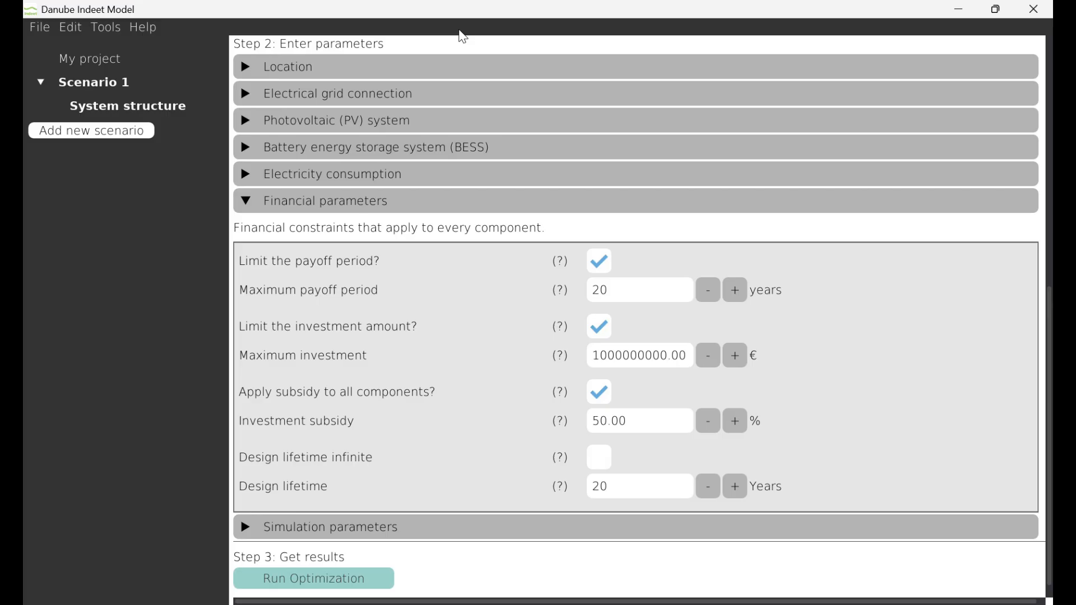
{"action": "left_click", "coordinate": [815, 209]}
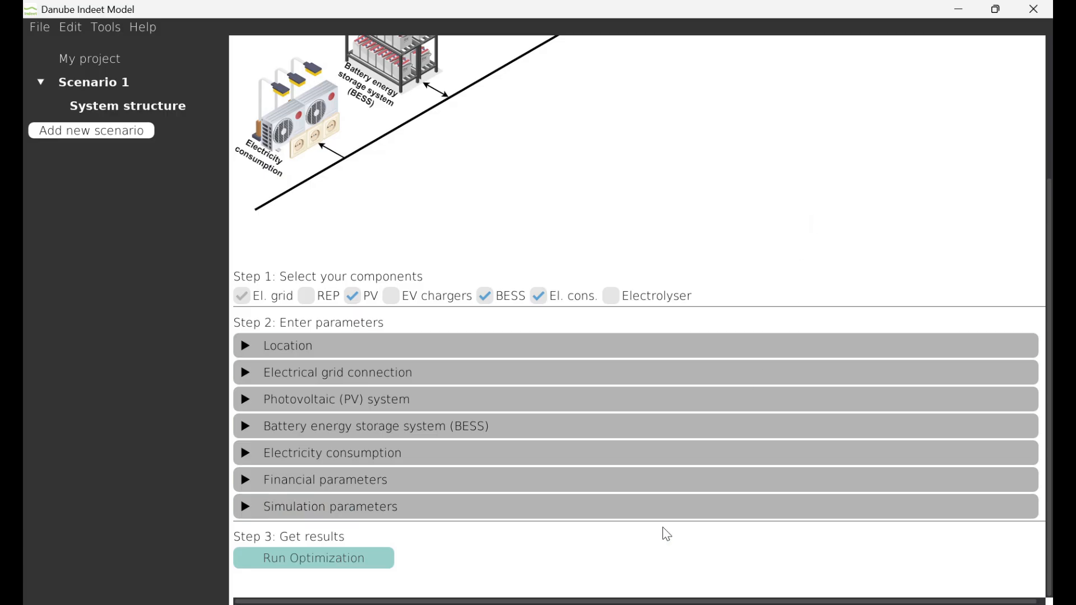
Run the optimization, saving the project beforehand, and dismiss the completion notice
{"action": "left_click", "coordinate": [330, 563]}
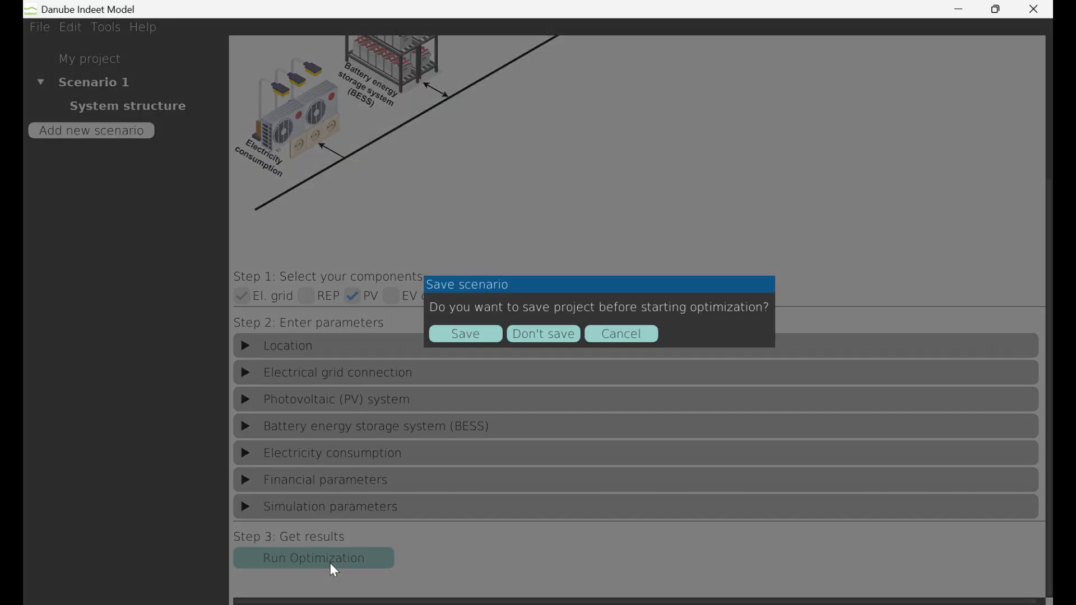
{"action": "left_click", "coordinate": [483, 338]}
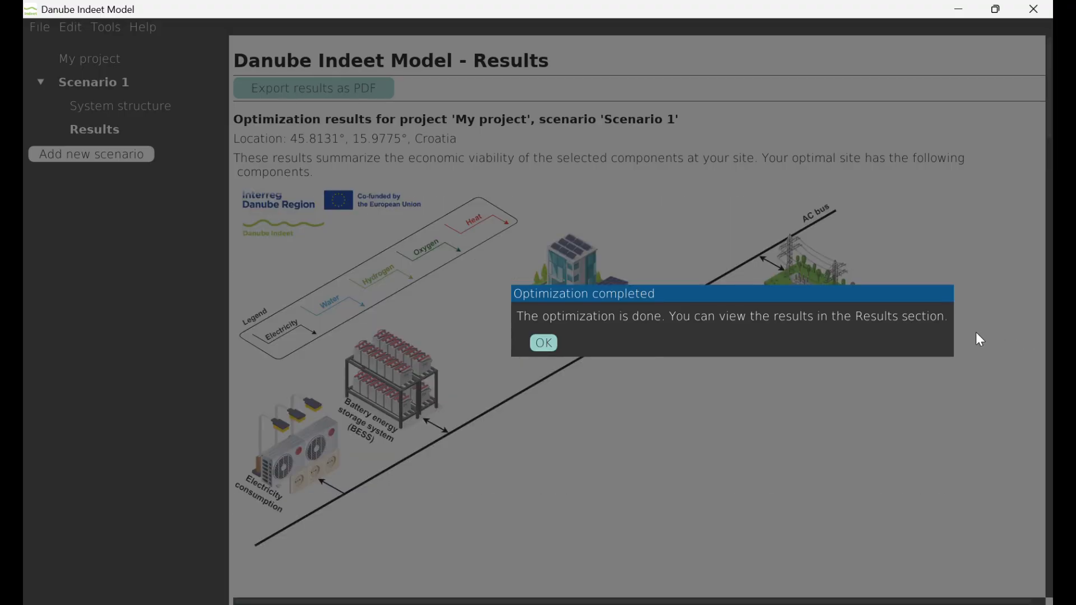
{"action": "left_click", "coordinate": [544, 342]}
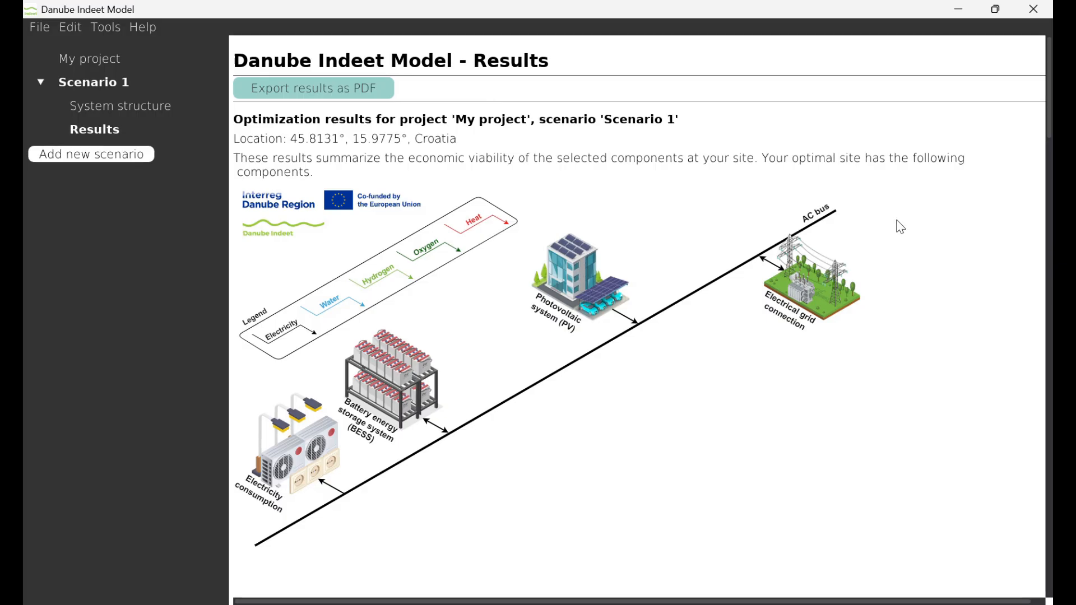
Examine the optimization results, from the investment summary and key recommendations to the operational overview tables and power flow plot
{"action": "scroll", "coordinate": [899, 227], "scroll_direction": "down", "scroll_amount": 3}
{"action": "scroll", "coordinate": [899, 227], "scroll_direction": "down", "scroll_amount": 1}
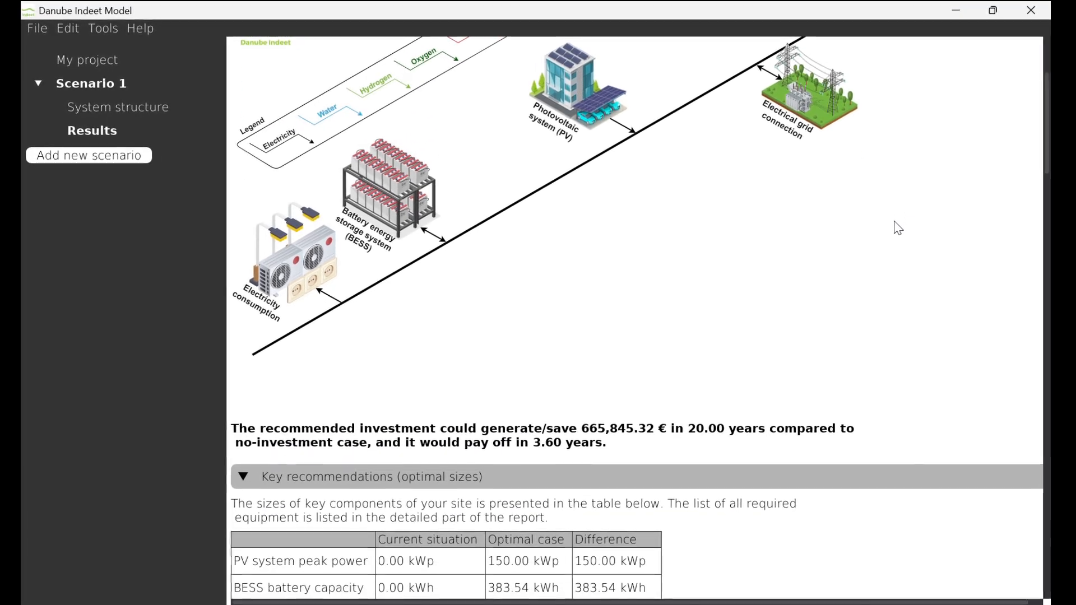
{"action": "scroll", "coordinate": [900, 227], "scroll_direction": "down", "scroll_amount": 3}
{"action": "scroll", "coordinate": [895, 230], "scroll_direction": "down", "scroll_amount": 1}
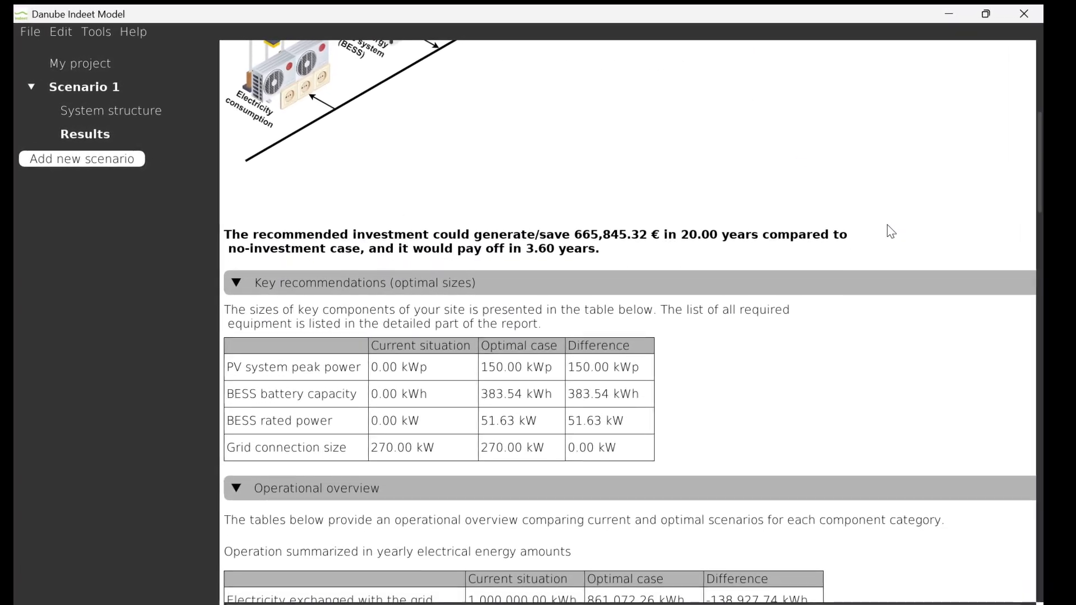
{"action": "scroll", "coordinate": [895, 230], "scroll_direction": "down", "scroll_amount": 2}
{"action": "scroll", "coordinate": [883, 228], "scroll_direction": "down", "scroll_amount": 2}
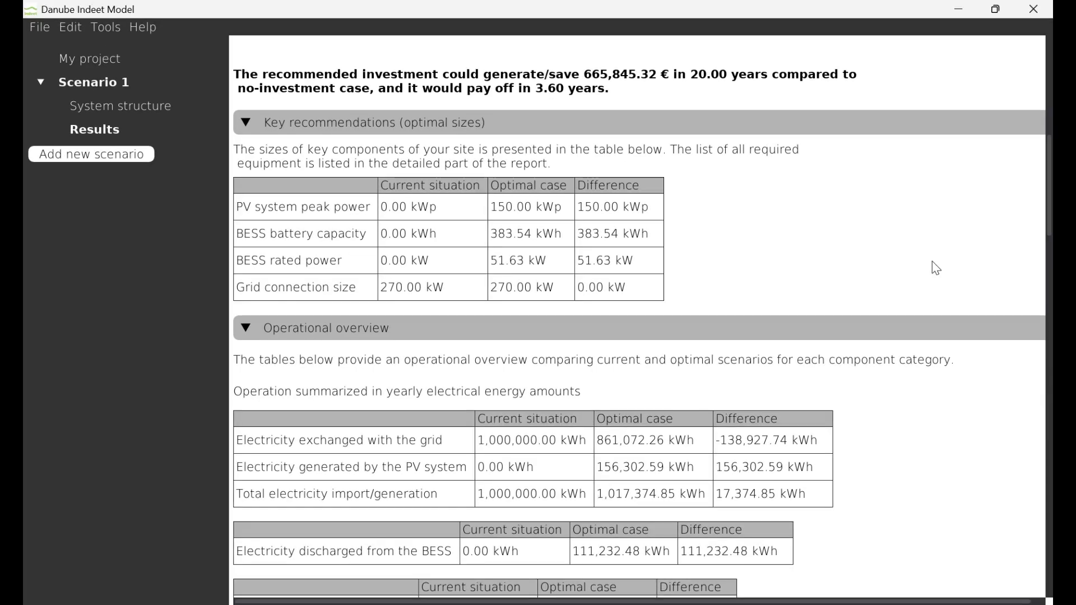
{"action": "scroll", "coordinate": [906, 274], "scroll_direction": "down", "scroll_amount": 3}
{"action": "scroll", "coordinate": [933, 263], "scroll_direction": "down", "scroll_amount": 3}
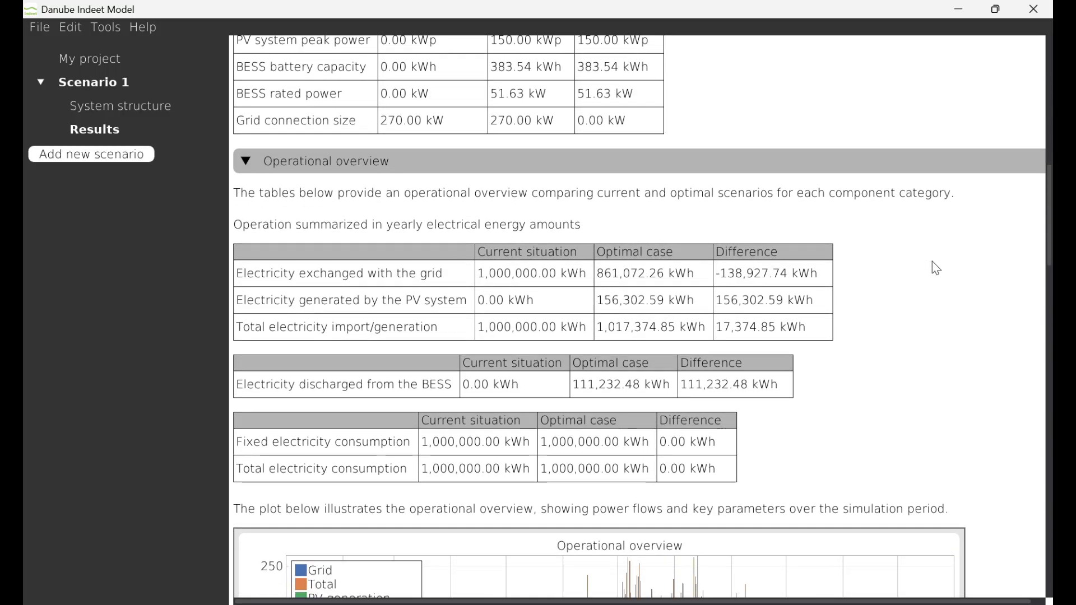
{"action": "scroll", "coordinate": [932, 261], "scroll_direction": "down", "scroll_amount": 2}
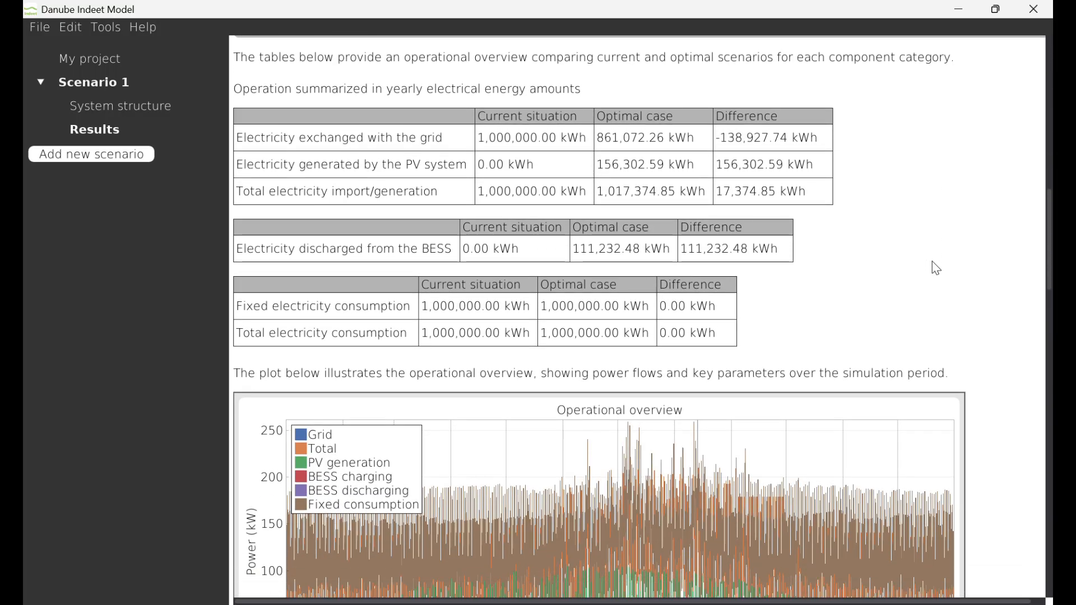
{"action": "scroll", "coordinate": [933, 261], "scroll_direction": "down", "scroll_amount": 4}
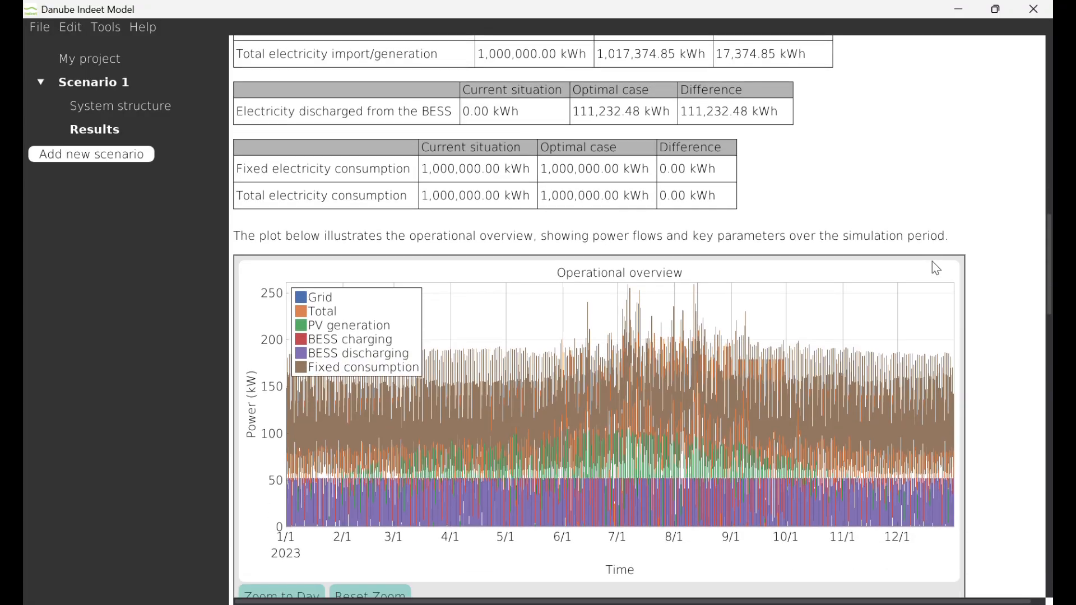
{"action": "scroll", "coordinate": [932, 261], "scroll_direction": "down", "scroll_amount": 3}
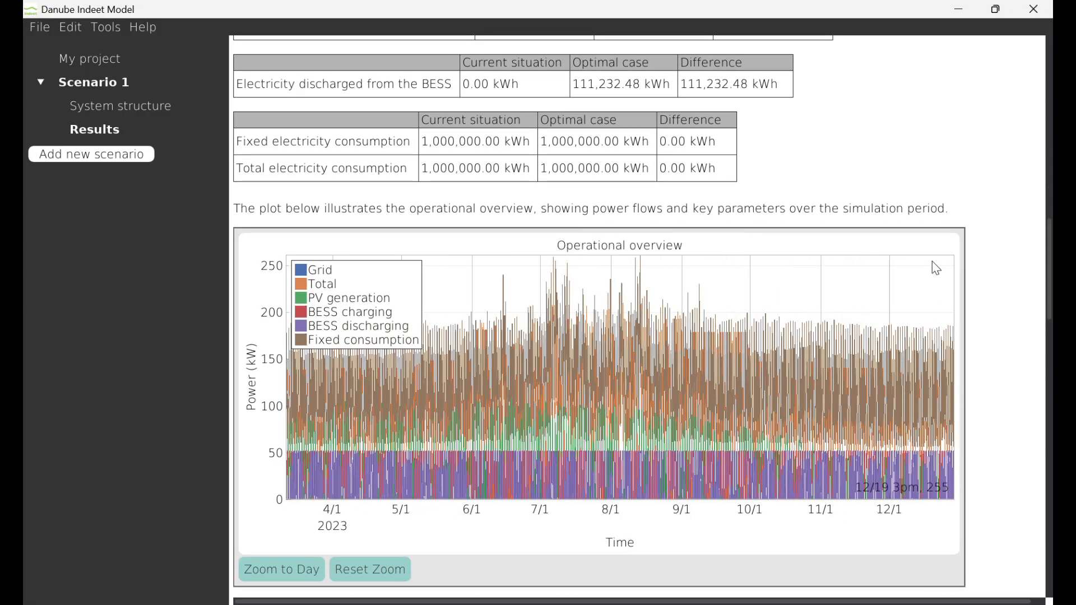
Hide every series except Grid in the operational overview plot
{"action": "scroll", "coordinate": [993, 289], "scroll_direction": "down", "scroll_amount": 1}
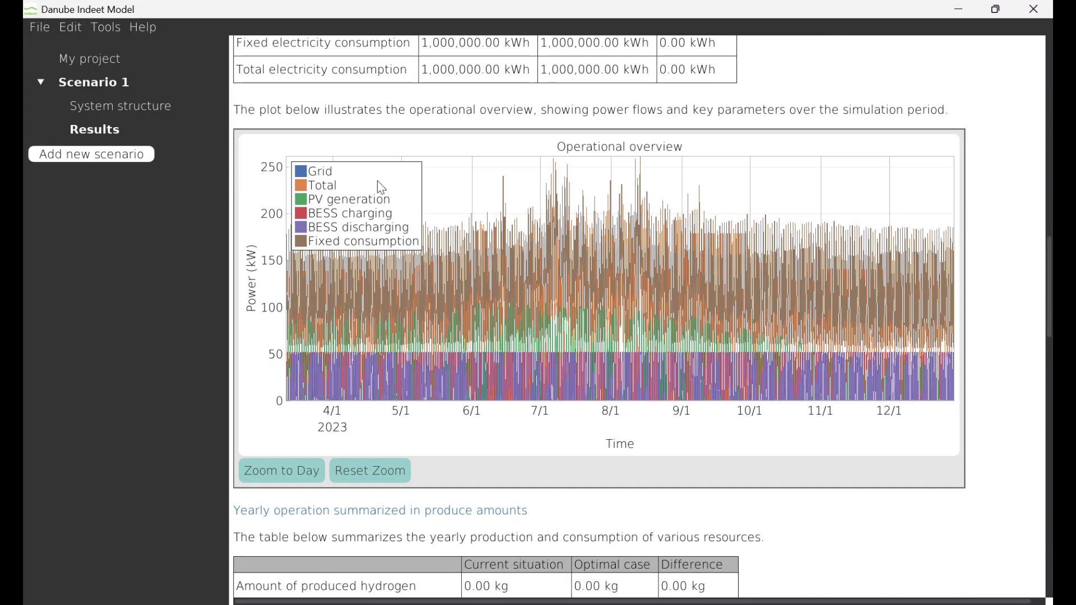
{"action": "left_click", "coordinate": [317, 186]}
{"action": "left_click", "coordinate": [317, 200]}
{"action": "left_click", "coordinate": [324, 216]}
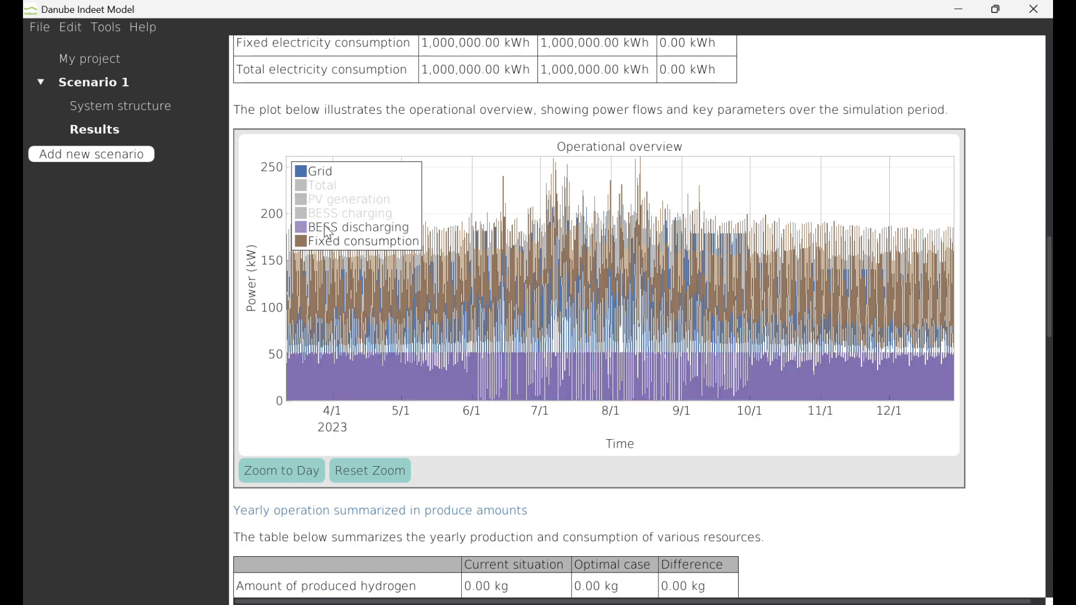
{"action": "left_click", "coordinate": [325, 227]}
{"action": "left_click", "coordinate": [332, 244]}
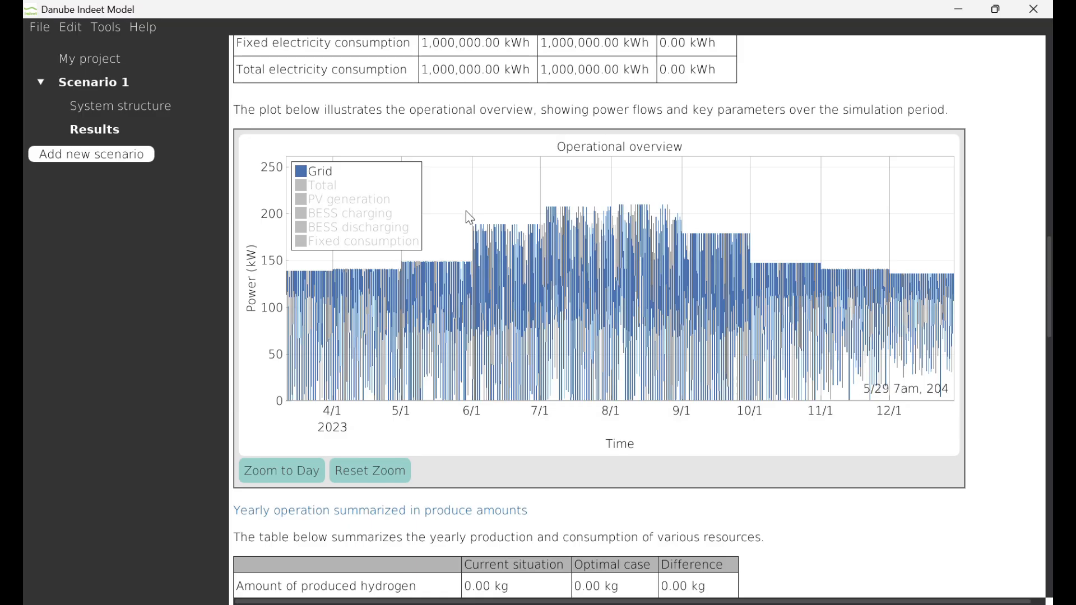
Zoom the plot to about 8–18 June 2023 and show the PV generation, BESS charging, BESS discharging and fixed consumption series
{"action": "left_click_drag", "start_coordinate": [466, 211], "coordinate": [547, 372]}
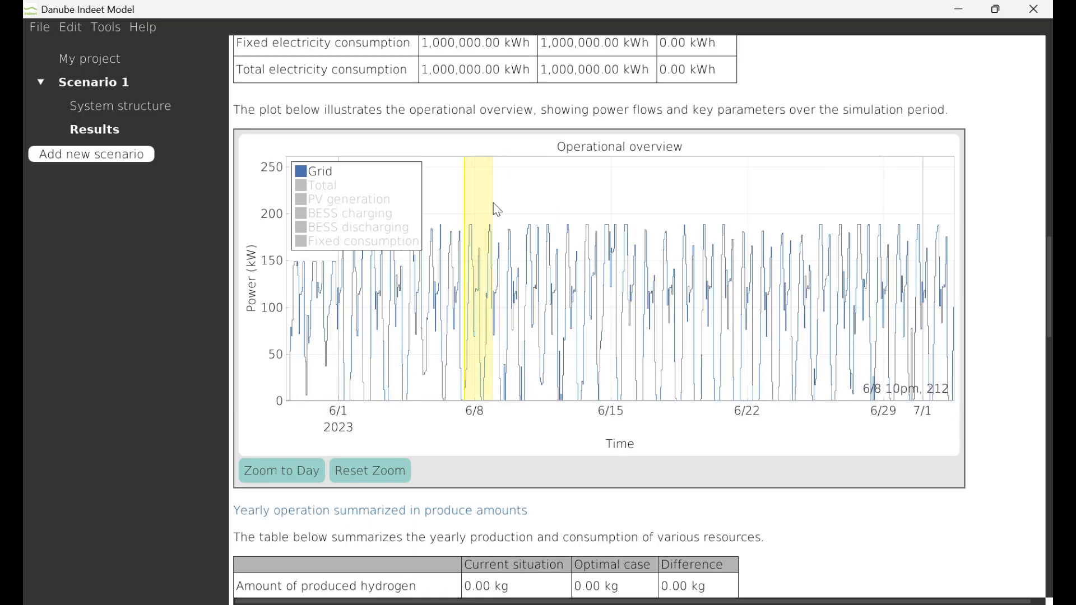
{"action": "left_click_drag", "start_coordinate": [465, 181], "coordinate": [680, 366]}
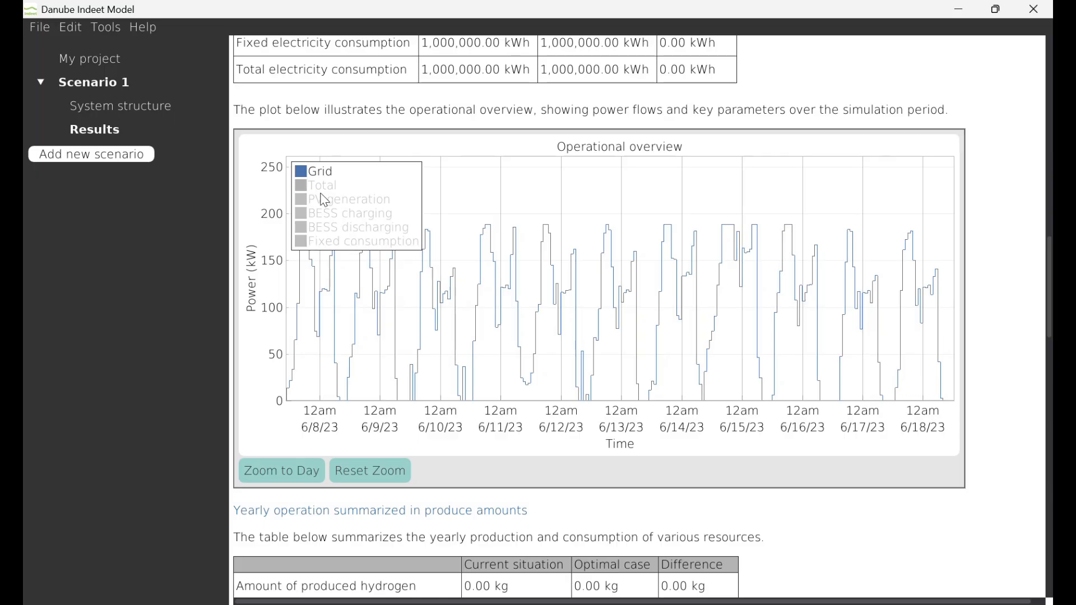
{"action": "left_click", "coordinate": [322, 202]}
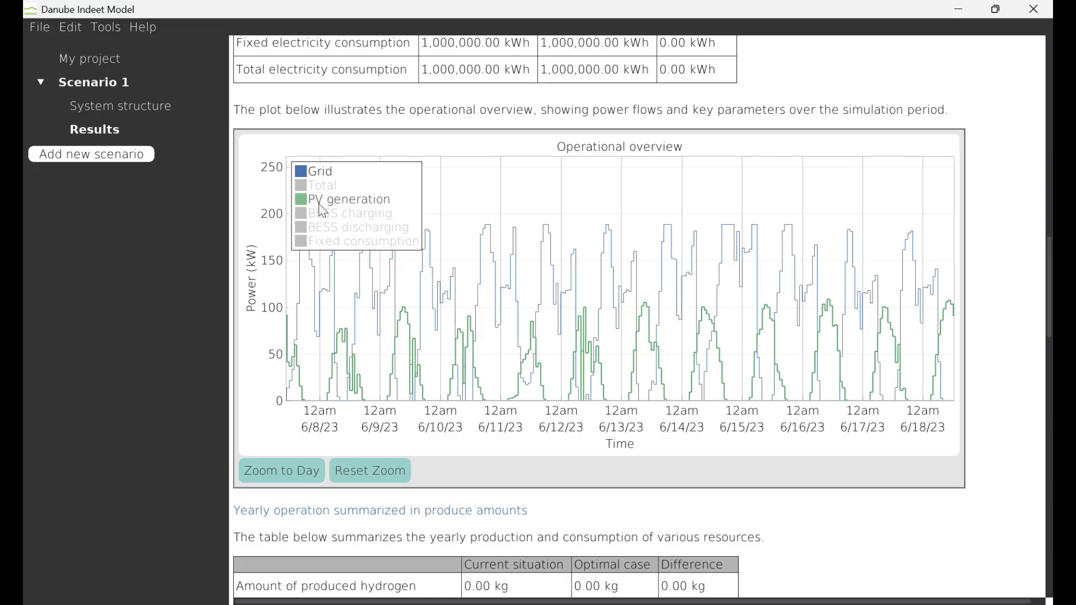
{"action": "left_click", "coordinate": [323, 214]}
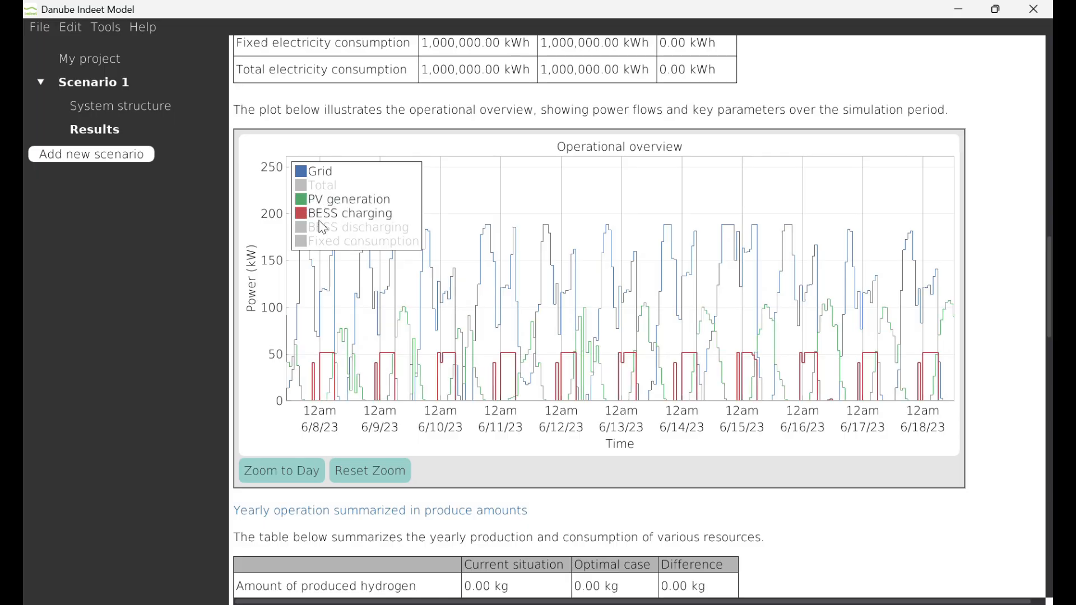
{"action": "left_click", "coordinate": [324, 230]}
{"action": "left_click", "coordinate": [326, 242]}
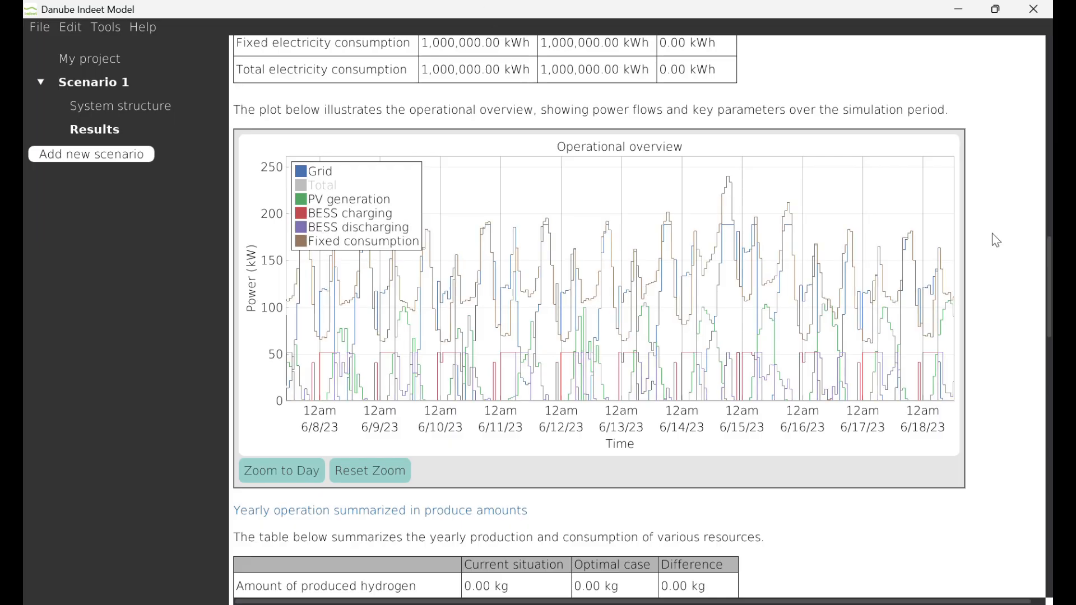
Review the yearly produced amounts and the financial specification with its investment indicators, and return to the start of the results
{"action": "scroll", "coordinate": [993, 235], "scroll_direction": "down", "scroll_amount": 2}
{"action": "scroll", "coordinate": [992, 235], "scroll_direction": "down", "scroll_amount": 6}
{"action": "scroll", "coordinate": [992, 234], "scroll_direction": "down", "scroll_amount": 8}
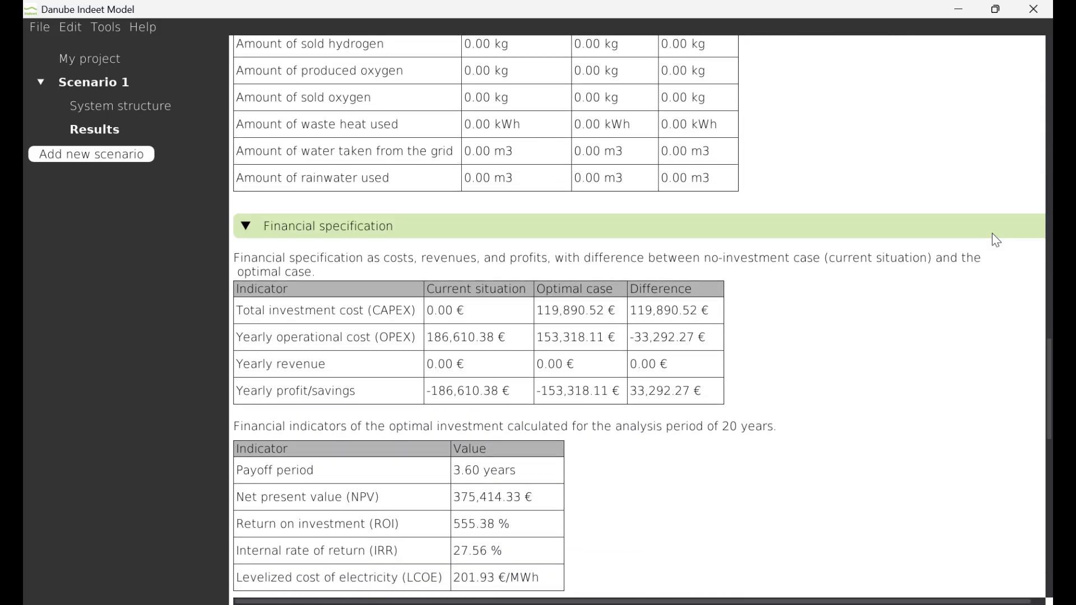
{"action": "scroll", "coordinate": [992, 234], "scroll_direction": "down", "scroll_amount": 3}
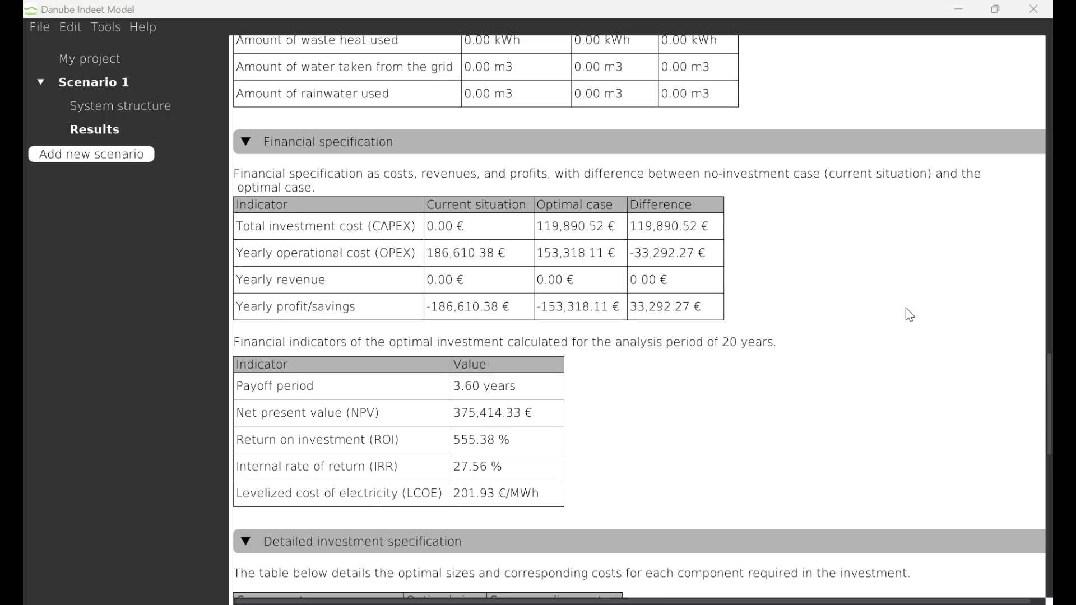
{"action": "scroll", "coordinate": [907, 312], "scroll_direction": "up", "scroll_amount": 7}
{"action": "scroll", "coordinate": [906, 309], "scroll_direction": "up", "scroll_amount": 15}
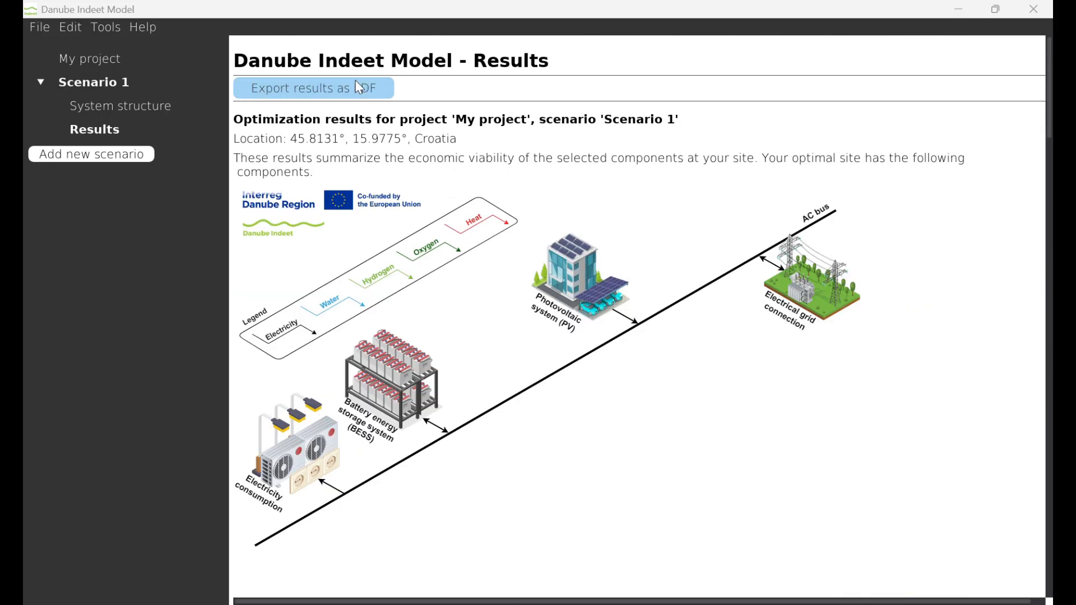
{"action": "left_click", "coordinate": [486, 31]}
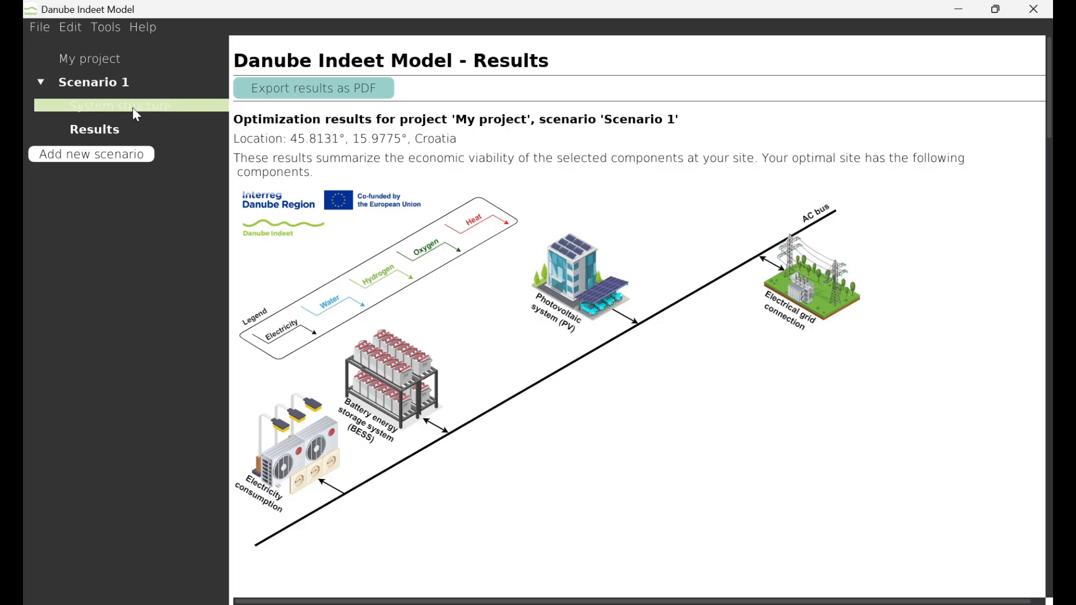
Duplicate Scenario 1 and open the system structure of the copy
{"action": "right_click", "coordinate": [111, 88]}
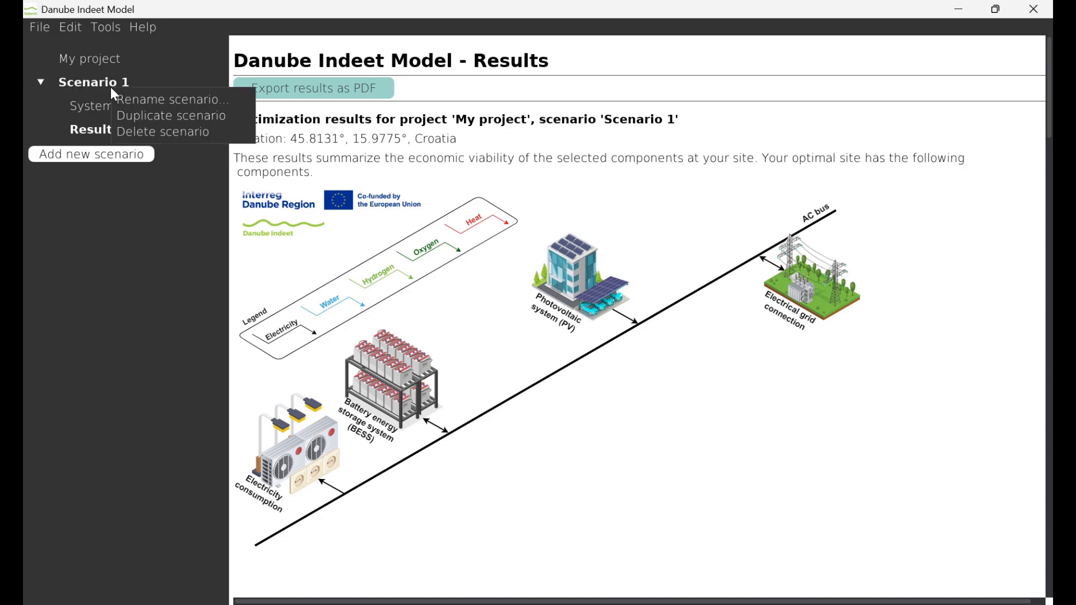
{"action": "left_click", "coordinate": [138, 118]}
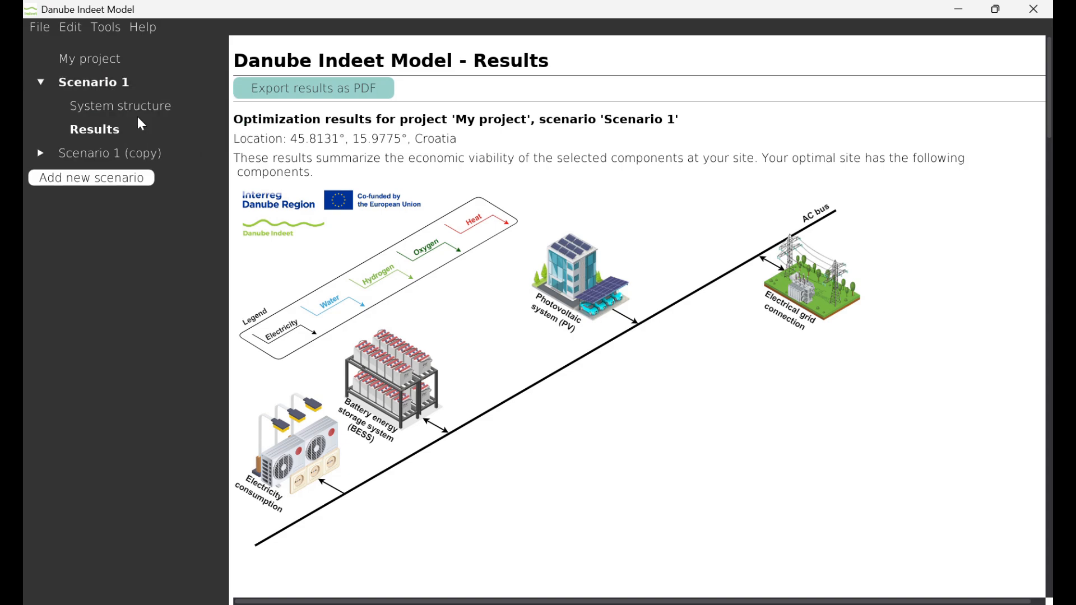
{"action": "left_click", "coordinate": [126, 149]}
{"action": "left_click", "coordinate": [117, 176]}
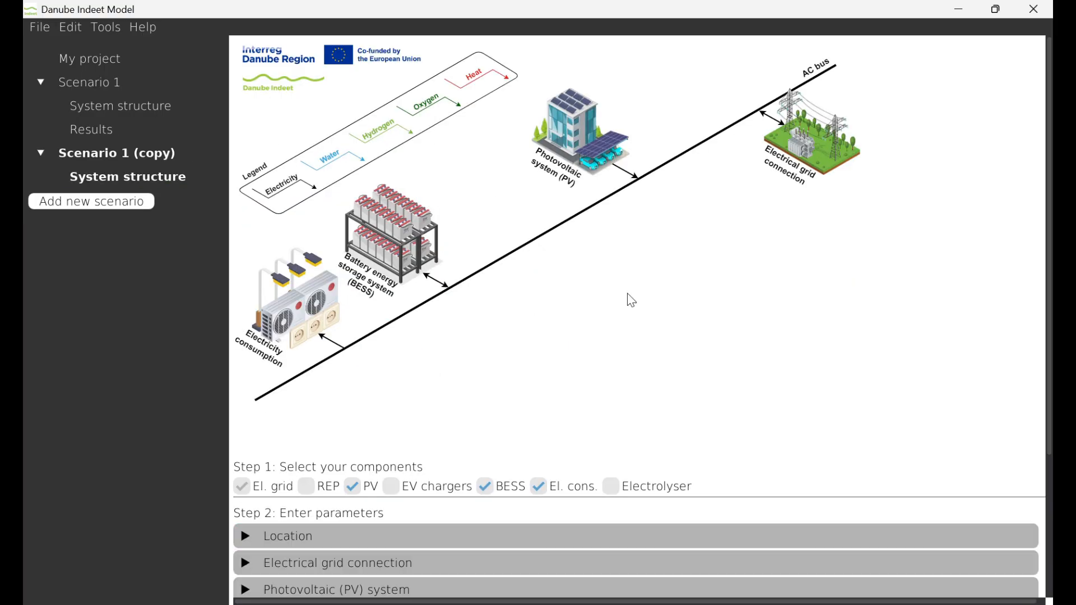
Set the investment subsidy for all components to 0% in the copied scenario's financial parameters
{"action": "scroll", "coordinate": [649, 307], "scroll_direction": "down", "scroll_amount": 5}
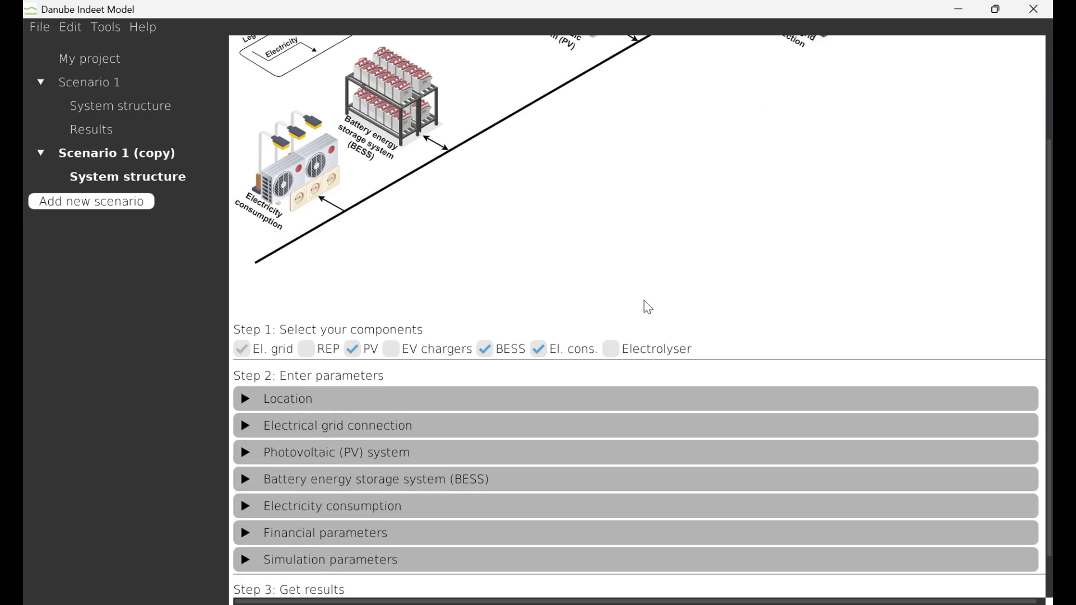
{"action": "left_click", "coordinate": [412, 479]}
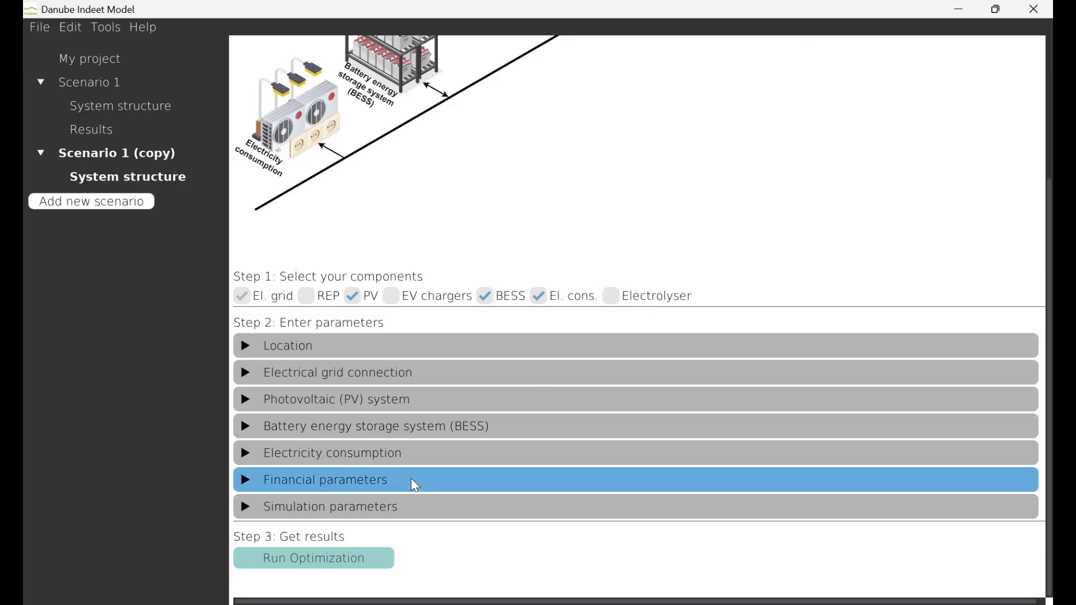
{"action": "scroll", "coordinate": [412, 478], "scroll_direction": "down", "scroll_amount": 5}
{"action": "scroll", "coordinate": [411, 479], "scroll_direction": "down", "scroll_amount": 2}
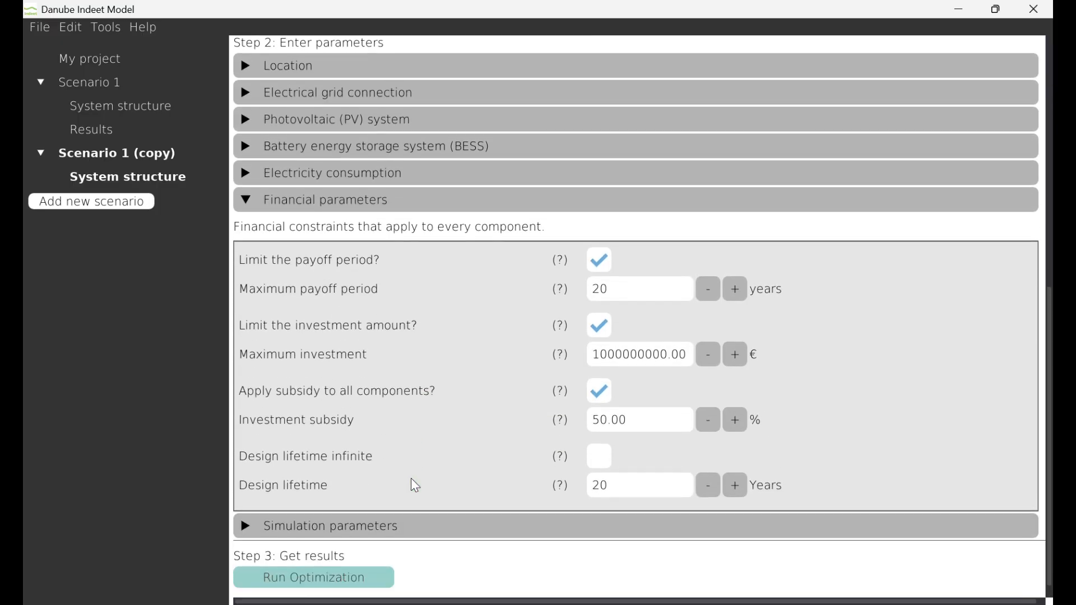
{"action": "double_click", "coordinate": [659, 423]}
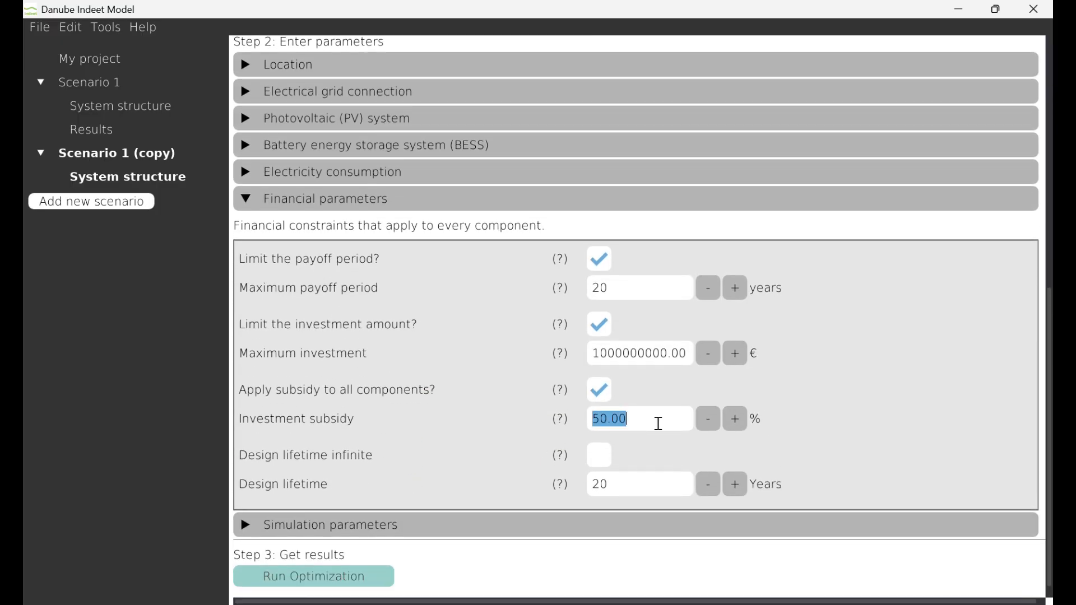
{"action": "key", "text": "BackSpace"}
{"action": "type", "text": "0"}
{"action": "key", "text": "Return"}
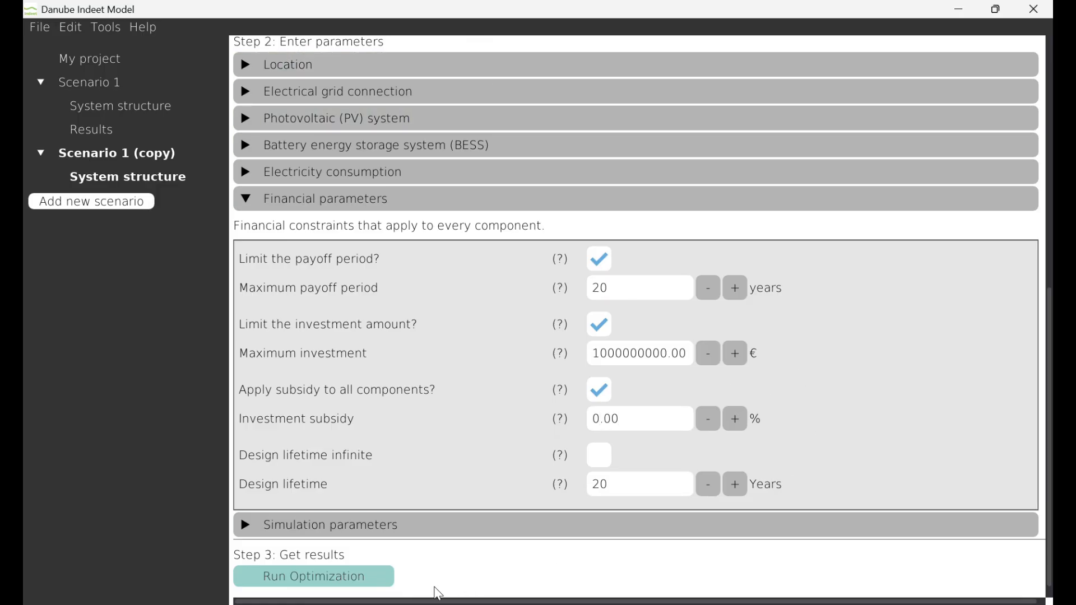
Run the optimization for the copied scenario, saving the project beforehand, and dismiss the completion notice
{"action": "left_click", "coordinate": [381, 581]}
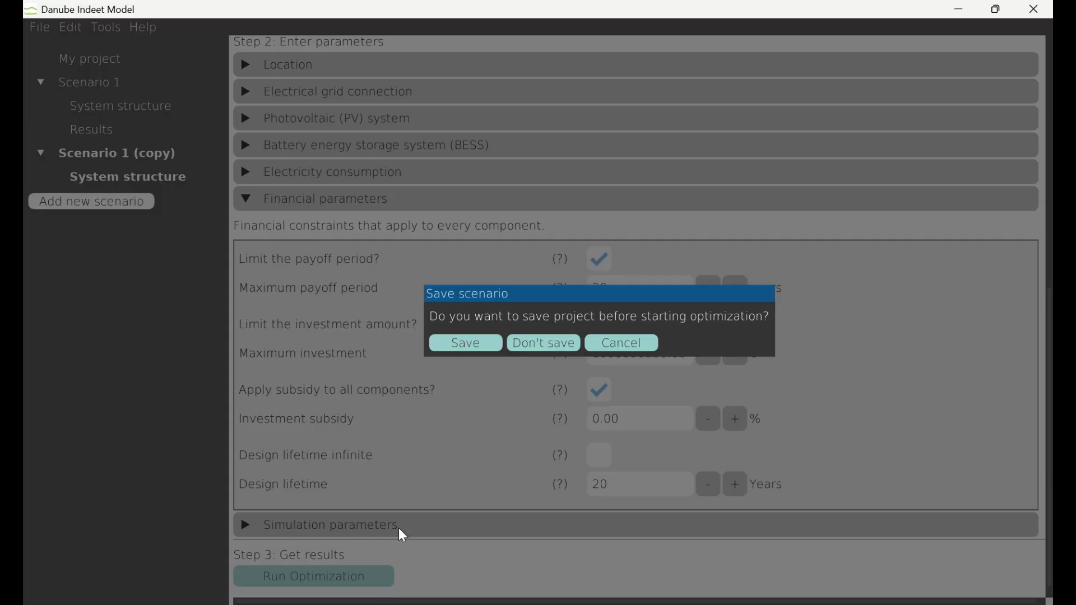
{"action": "left_click", "coordinate": [472, 345]}
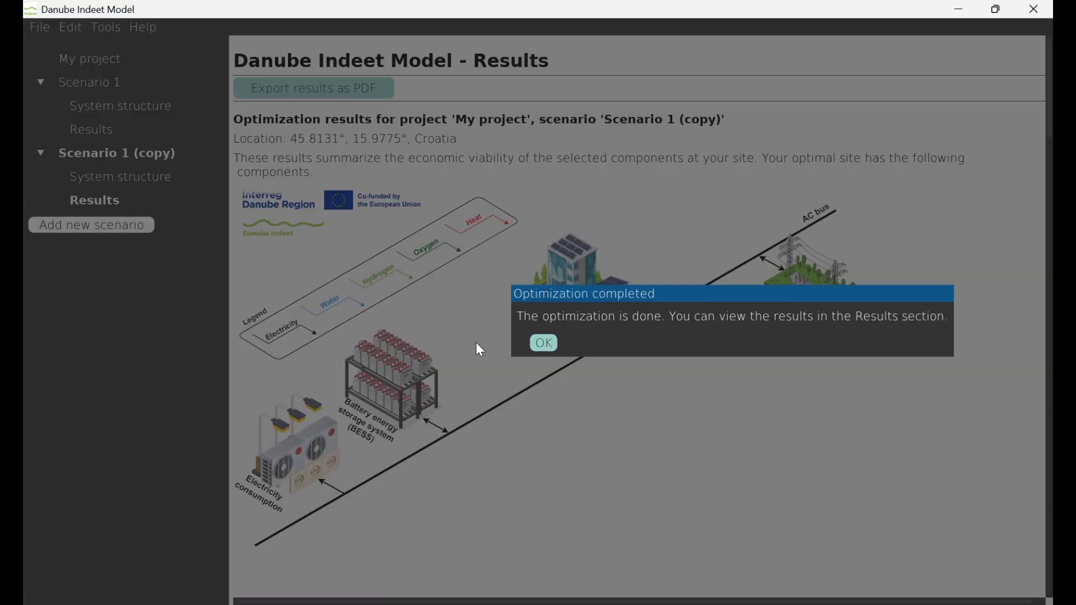
{"action": "left_click", "coordinate": [546, 343]}
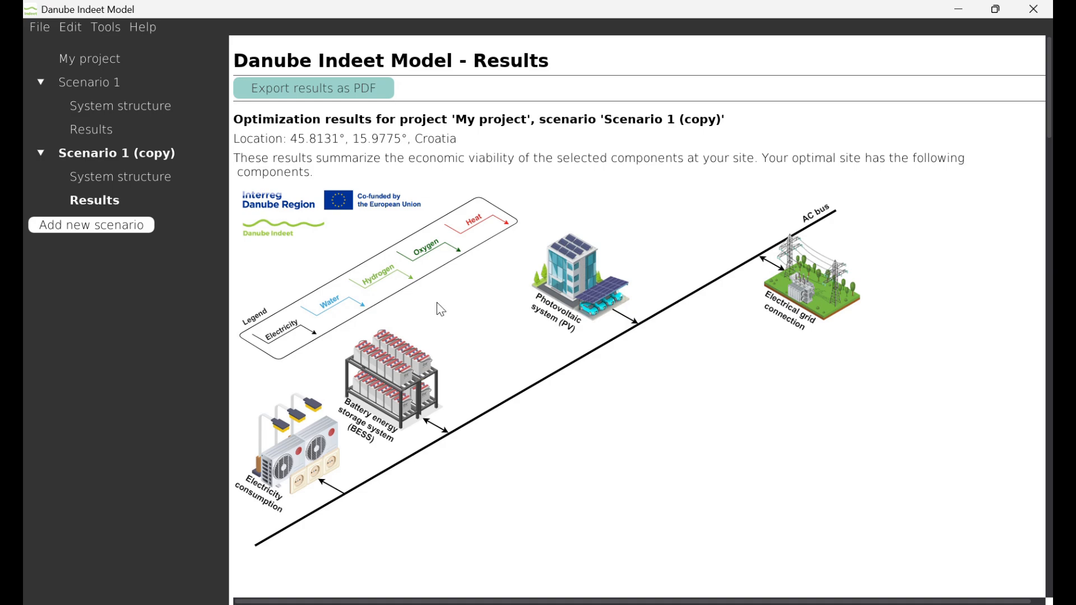
Review the key recommended component sizes and the operational overview tables for the scenario without subsidy
{"action": "scroll", "coordinate": [416, 299], "scroll_direction": "down", "scroll_amount": 10}
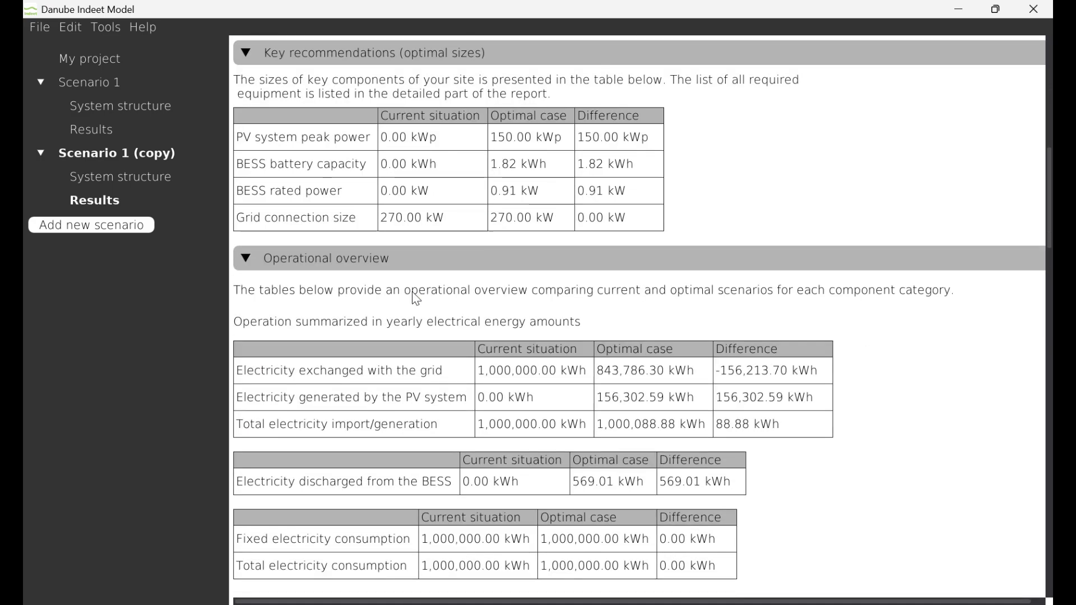
{"action": "scroll", "coordinate": [416, 299], "scroll_direction": "down", "scroll_amount": 1}
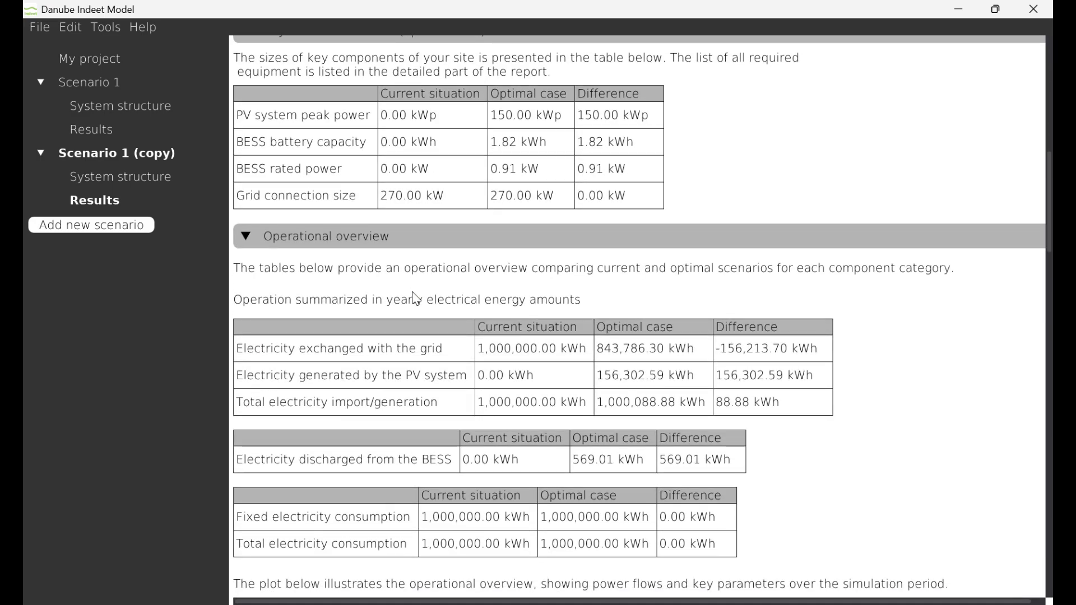
{"action": "left_click", "coordinate": [485, 27]}
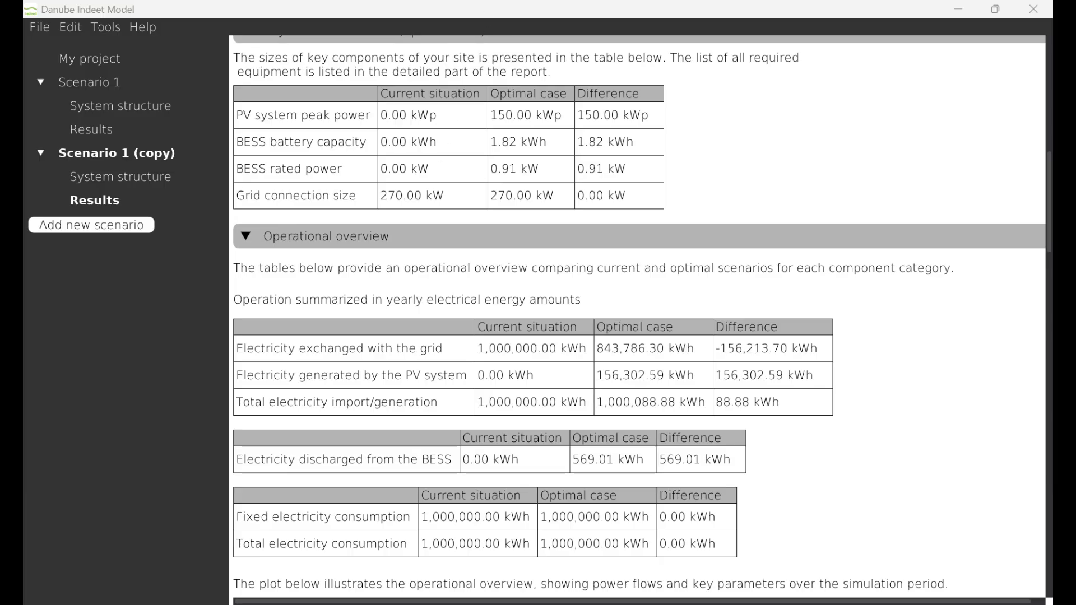
Duplicate Scenario 1 (copy) and open the system structure of the new duplicate
{"action": "right_click", "coordinate": [139, 151]}
{"action": "left_click", "coordinate": [158, 180]}
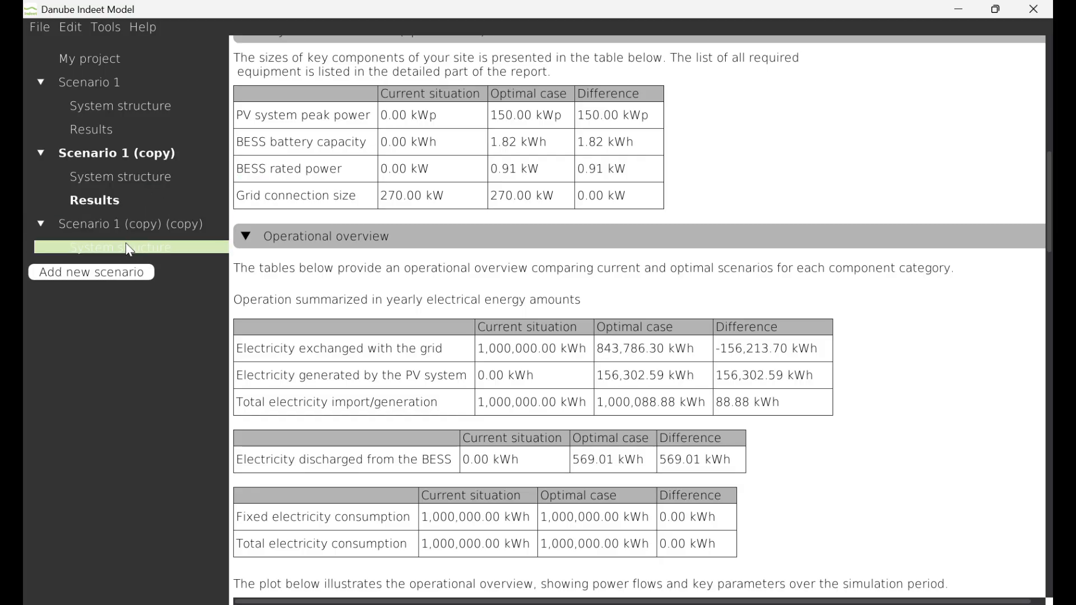
{"action": "left_click", "coordinate": [129, 248]}
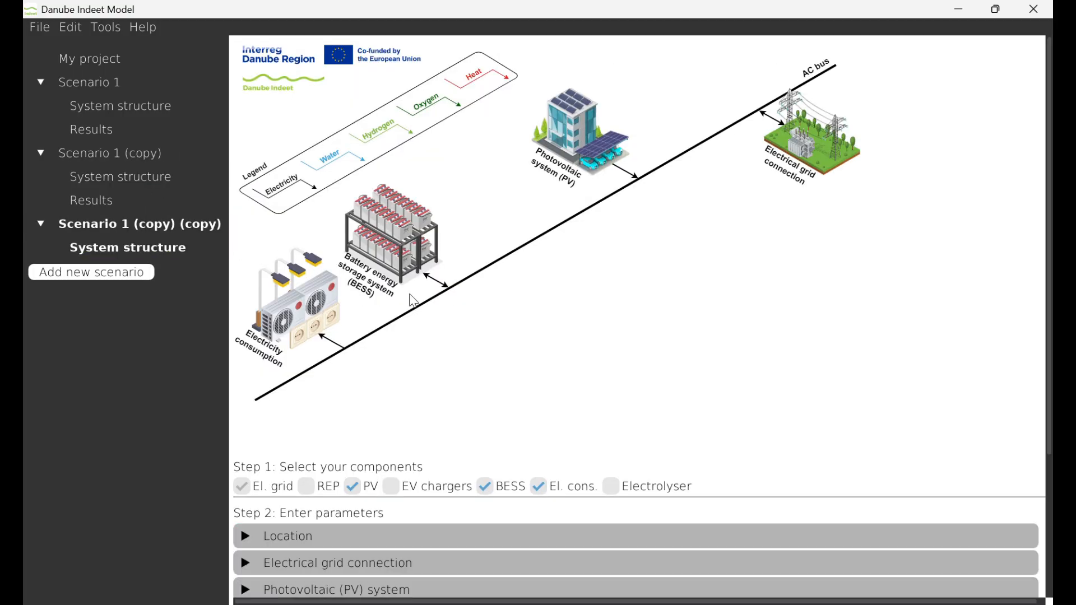
Add an electrolyser to the system with H2 sales only, excluding waste heat, the fuel cell and O2 sales
{"action": "scroll", "coordinate": [411, 301], "scroll_direction": "down", "scroll_amount": 1}
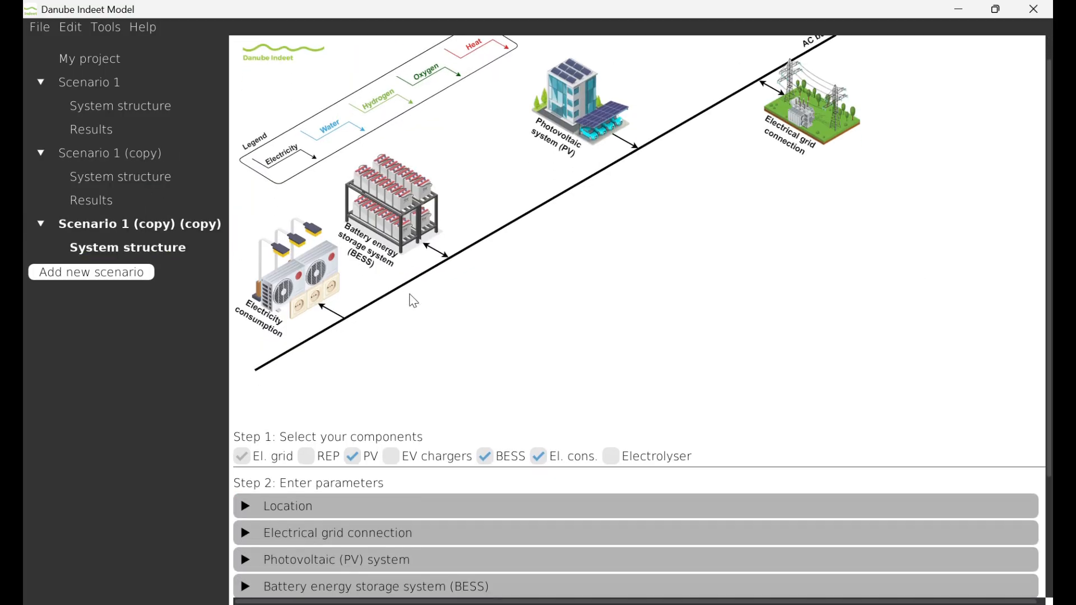
{"action": "left_click", "coordinate": [612, 457]}
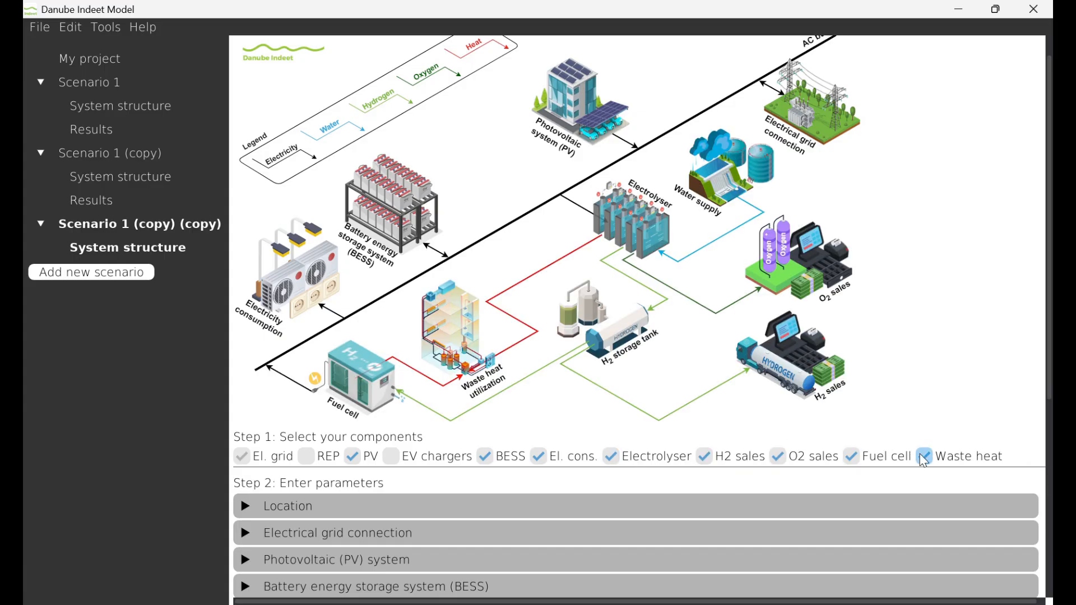
{"action": "left_click", "coordinate": [935, 461]}
{"action": "left_click", "coordinate": [864, 463]}
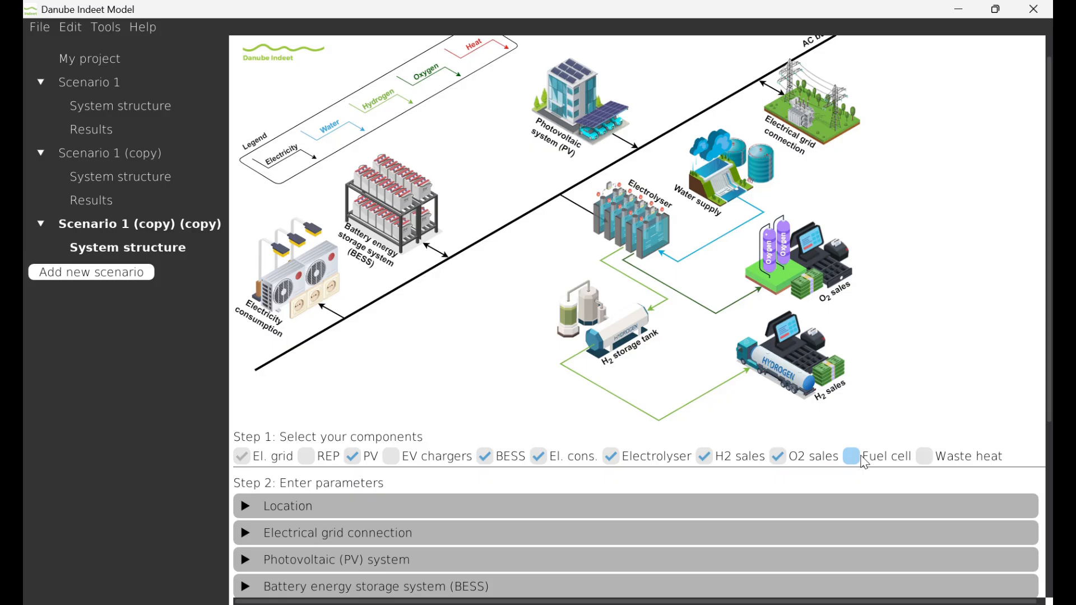
{"action": "left_click", "coordinate": [792, 456]}
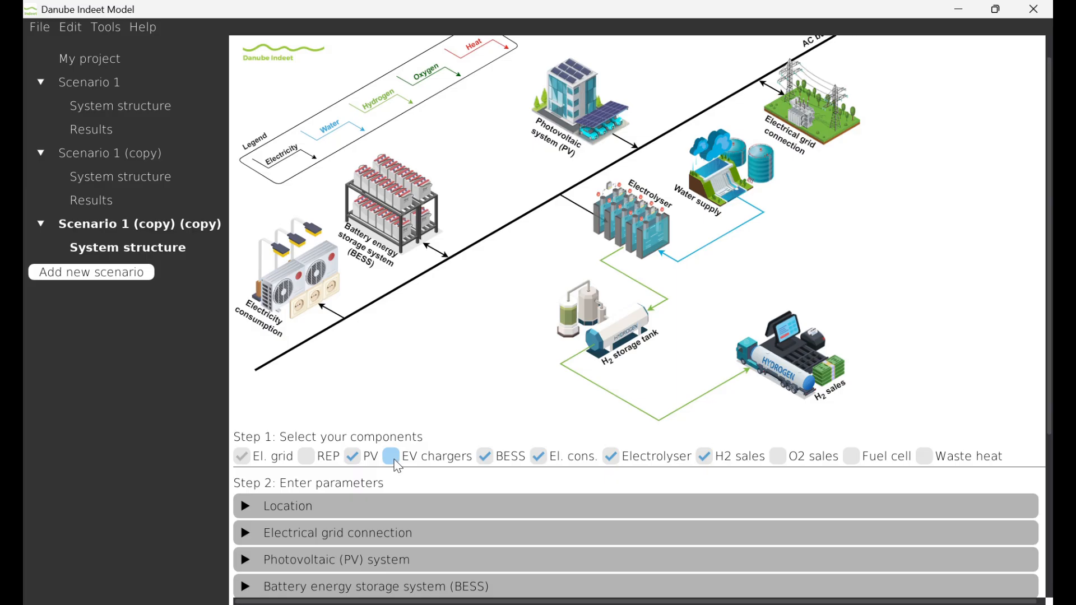
{"action": "left_click", "coordinate": [395, 463]}
{"action": "left_click", "coordinate": [395, 463]}
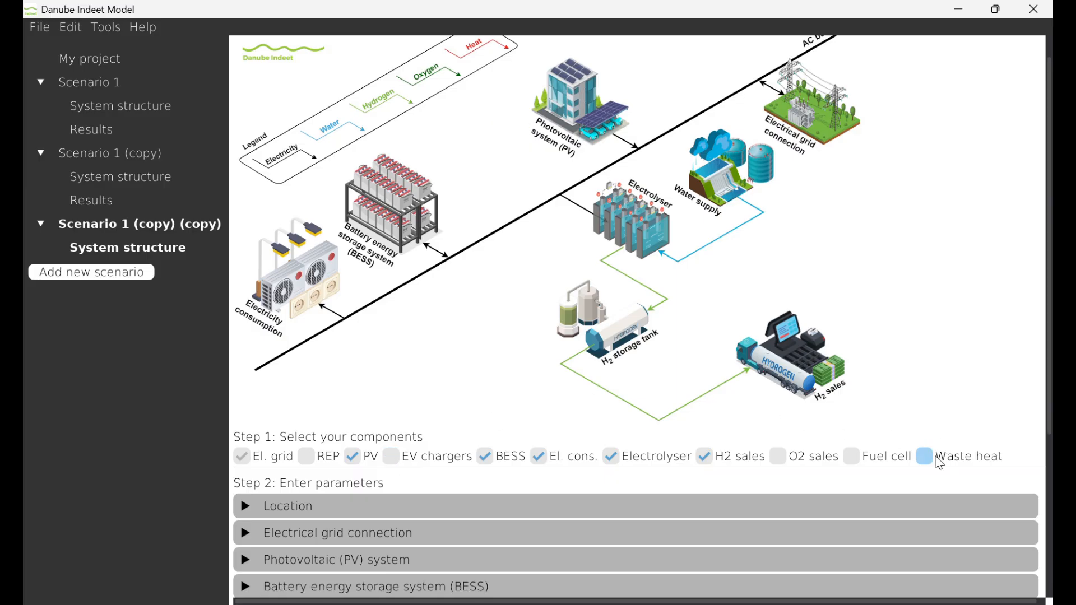
{"action": "left_click", "coordinate": [939, 463]}
{"action": "left_click", "coordinate": [939, 463]}
Examine the electrolyser's type, electrical efficiency and power consumption parameters
{"action": "scroll", "coordinate": [576, 390], "scroll_direction": "down", "scroll_amount": 5}
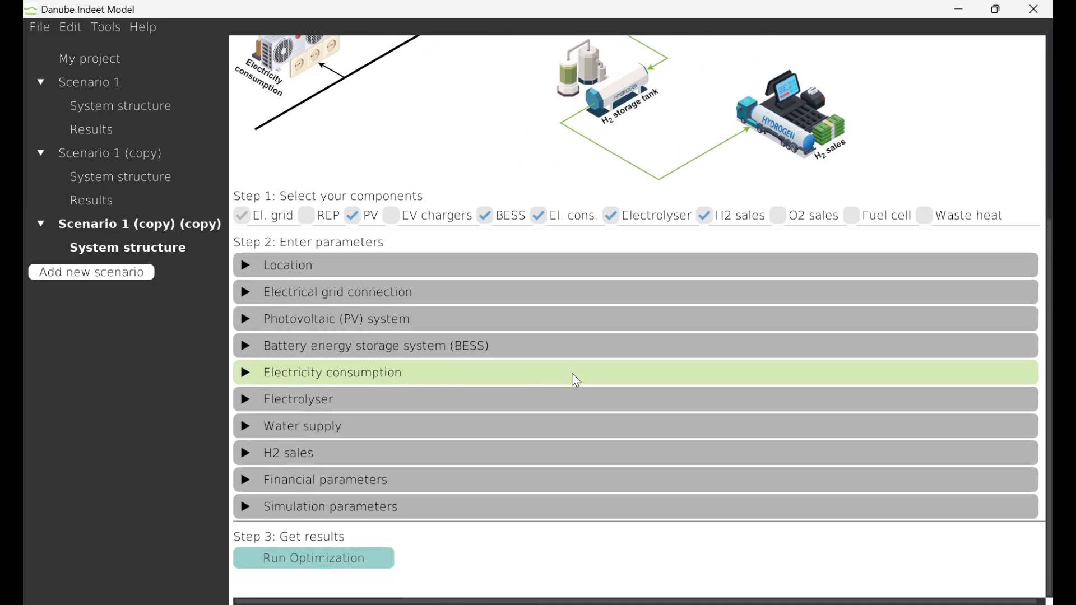
{"action": "left_click", "coordinate": [464, 398]}
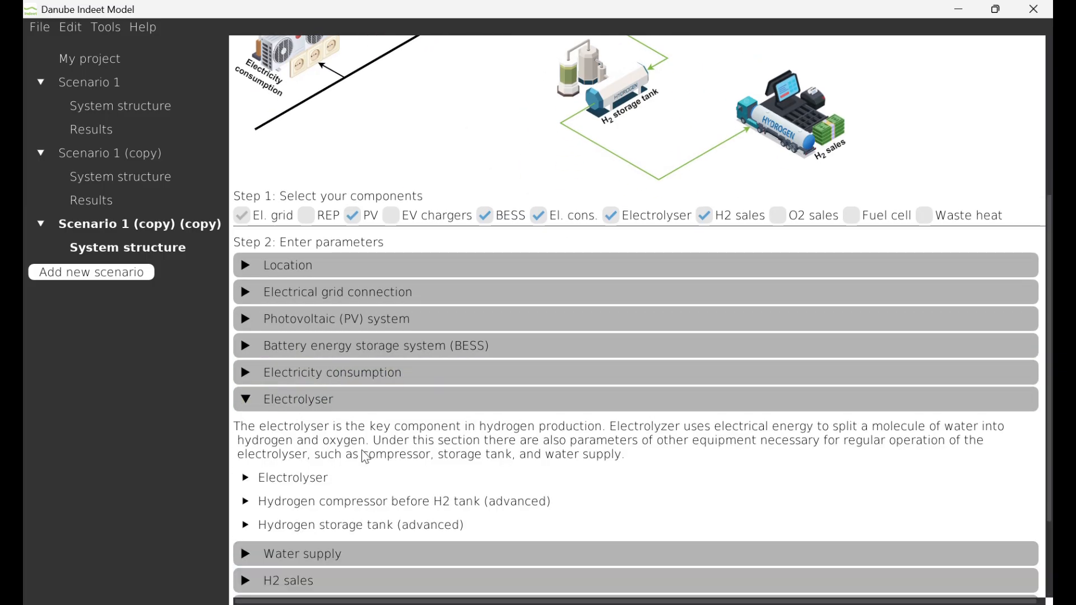
{"action": "left_click", "coordinate": [310, 481]}
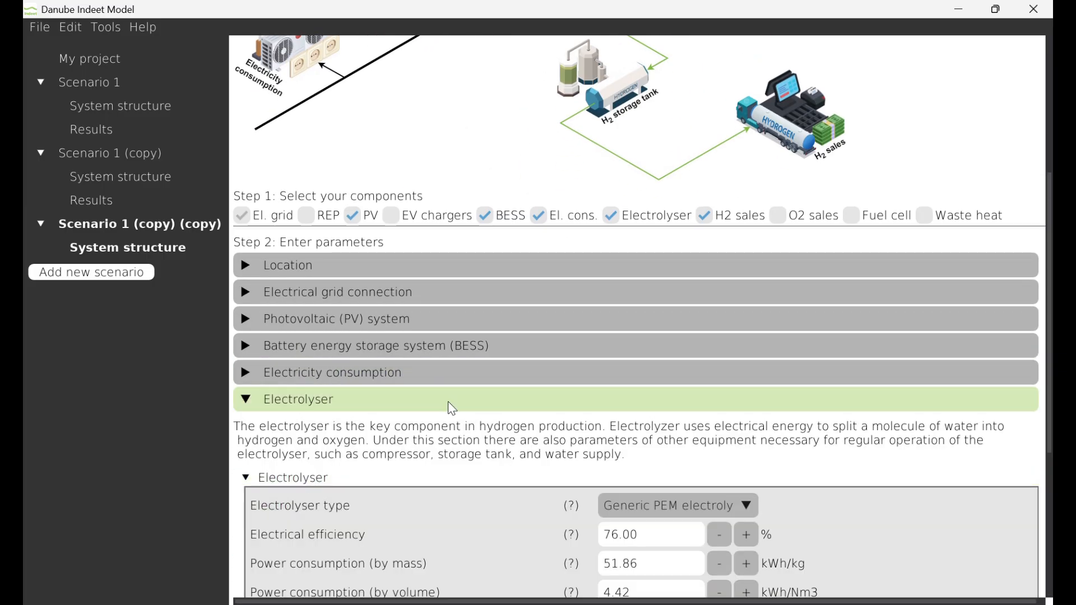
{"action": "scroll", "coordinate": [452, 408], "scroll_direction": "down", "scroll_amount": 2}
{"action": "scroll", "coordinate": [449, 401], "scroll_direction": "down", "scroll_amount": 1}
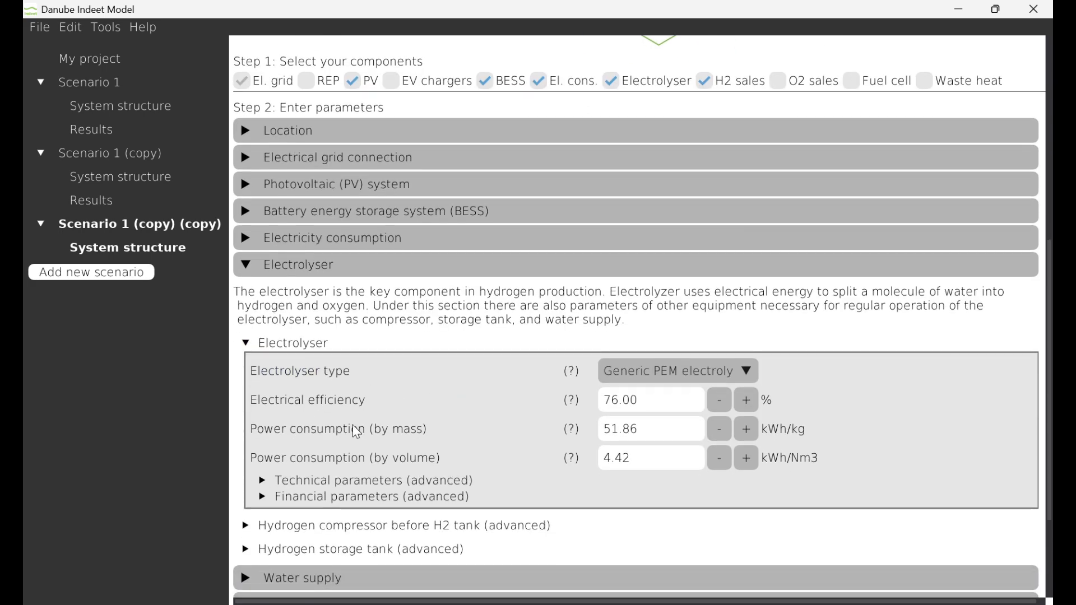
{"action": "scroll", "coordinate": [354, 425], "scroll_direction": "down", "scroll_amount": 1}
{"action": "scroll", "coordinate": [353, 425], "scroll_direction": "down", "scroll_amount": 3}
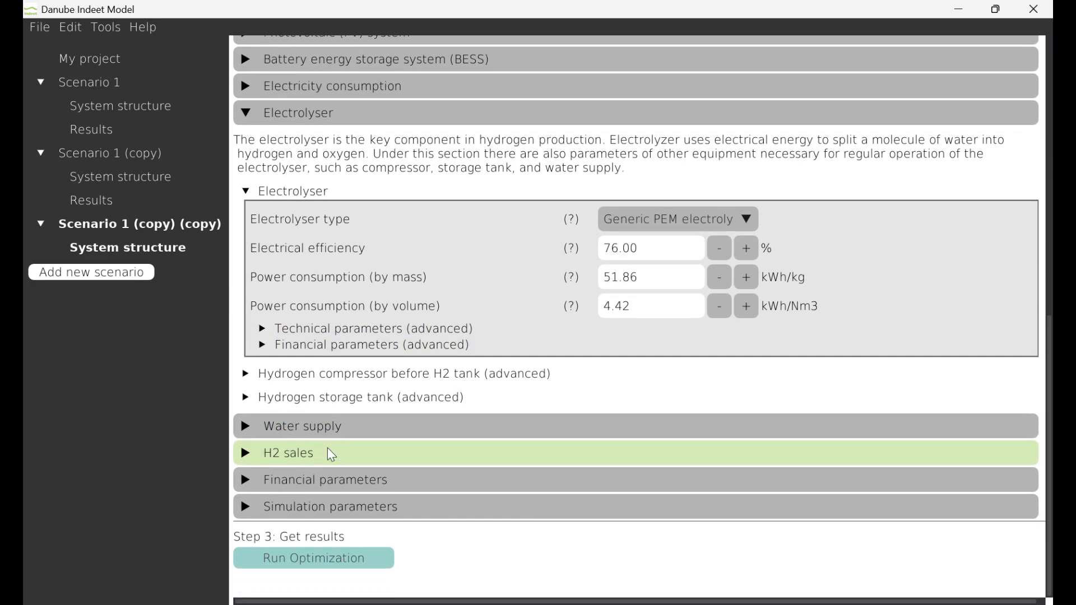
Add a hydrogen customer named Customer 1 under H2 sales and expand its parameters
{"action": "left_click", "coordinate": [328, 448]}
{"action": "scroll", "coordinate": [328, 449], "scroll_direction": "down", "scroll_amount": 2}
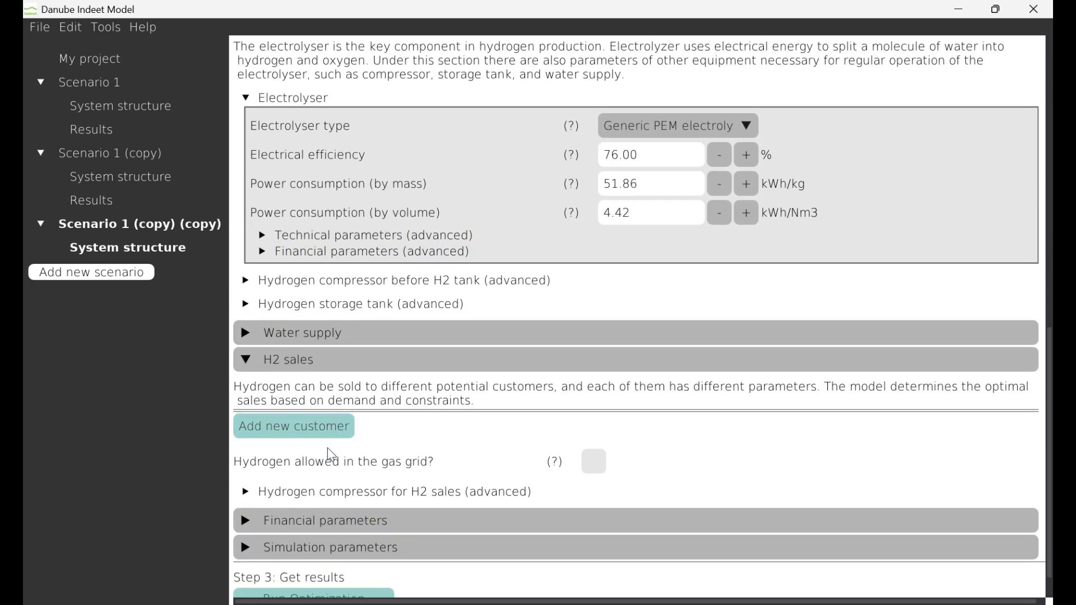
{"action": "left_click", "coordinate": [315, 427]}
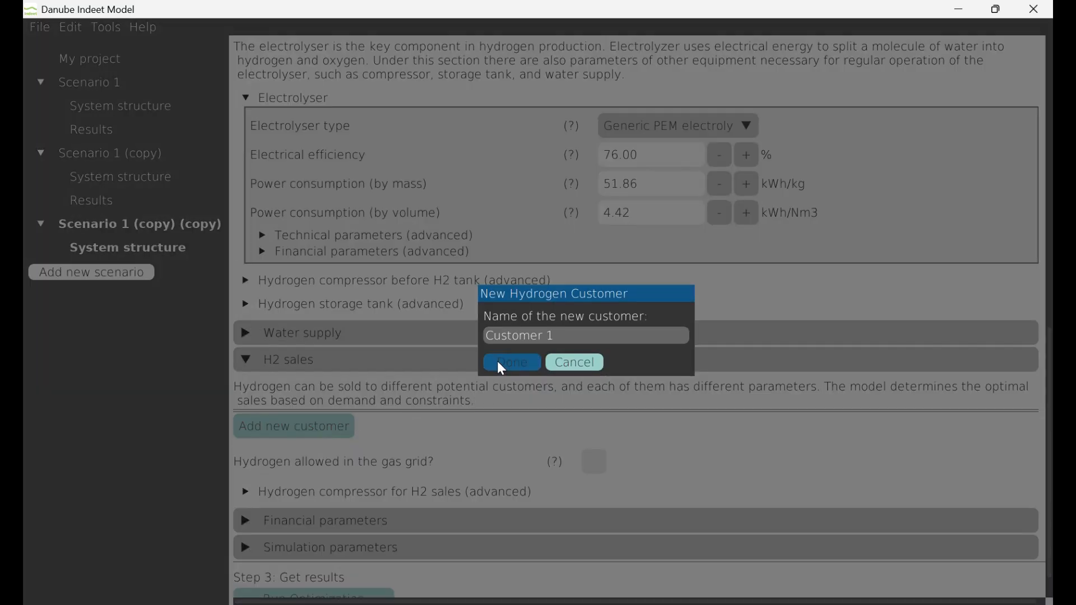
{"action": "left_click", "coordinate": [497, 362]}
{"action": "left_click", "coordinate": [307, 419]}
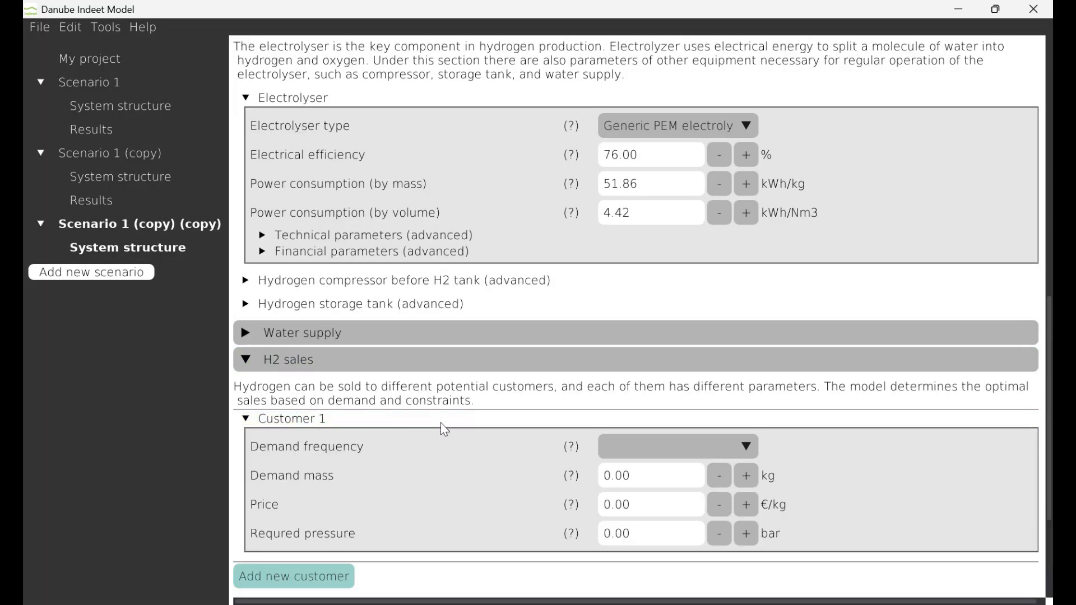
Set Customer 1's hydrogen demand frequency to Weekly and demand mass to 10000 kg
{"action": "scroll", "coordinate": [445, 430], "scroll_direction": "down", "scroll_amount": 2}
{"action": "left_click", "coordinate": [645, 347]}
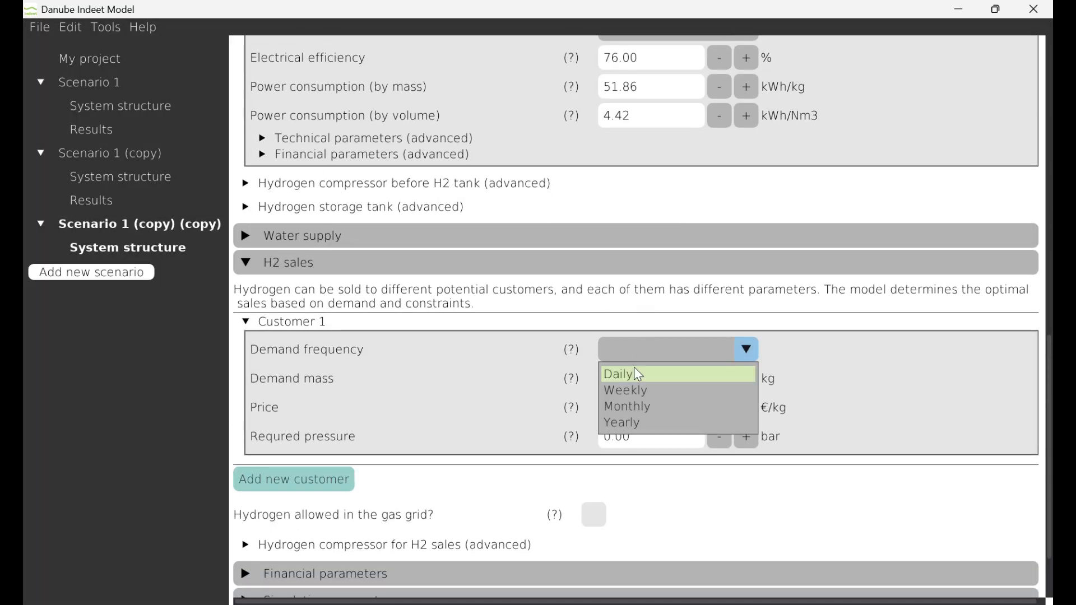
{"action": "left_click", "coordinate": [629, 397]}
{"action": "left_click", "coordinate": [630, 385]}
{"action": "type", "text": "10"}
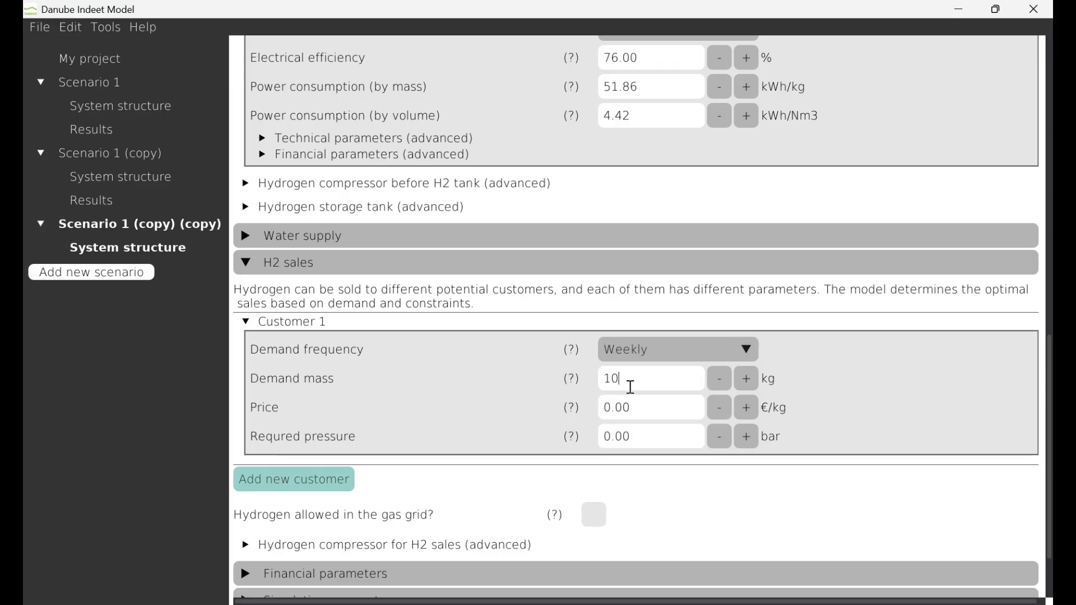
{"action": "type", "text": "000"}
Set Customer 1's hydrogen price to 20 €/kg and required pressure to 300 bar
{"action": "left_click", "coordinate": [635, 411]}
{"action": "type", "text": "29"}
{"action": "key", "text": "BackSpace"}
{"action": "type", "text": "0"}
{"action": "left_click", "coordinate": [633, 441]}
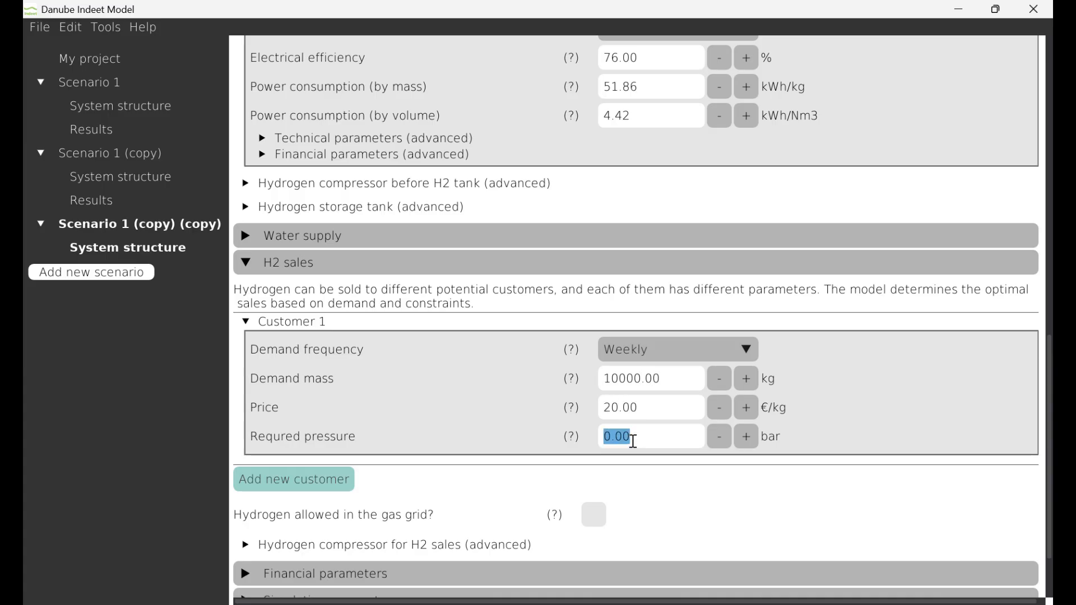
{"action": "type", "text": "300"}
Run the optimization for the hydrogen sales scenario, saving the project before it starts
{"action": "scroll", "coordinate": [464, 500], "scroll_direction": "down", "scroll_amount": 1}
{"action": "scroll", "coordinate": [466, 502], "scroll_direction": "down", "scroll_amount": 1}
{"action": "left_click", "coordinate": [353, 560]}
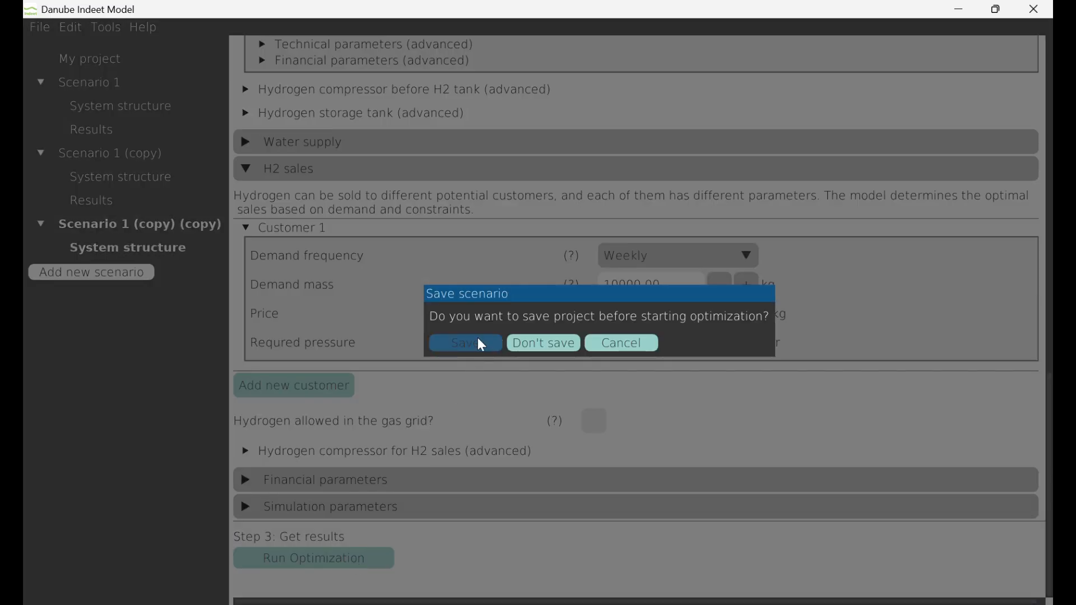
{"action": "left_click", "coordinate": [480, 340]}
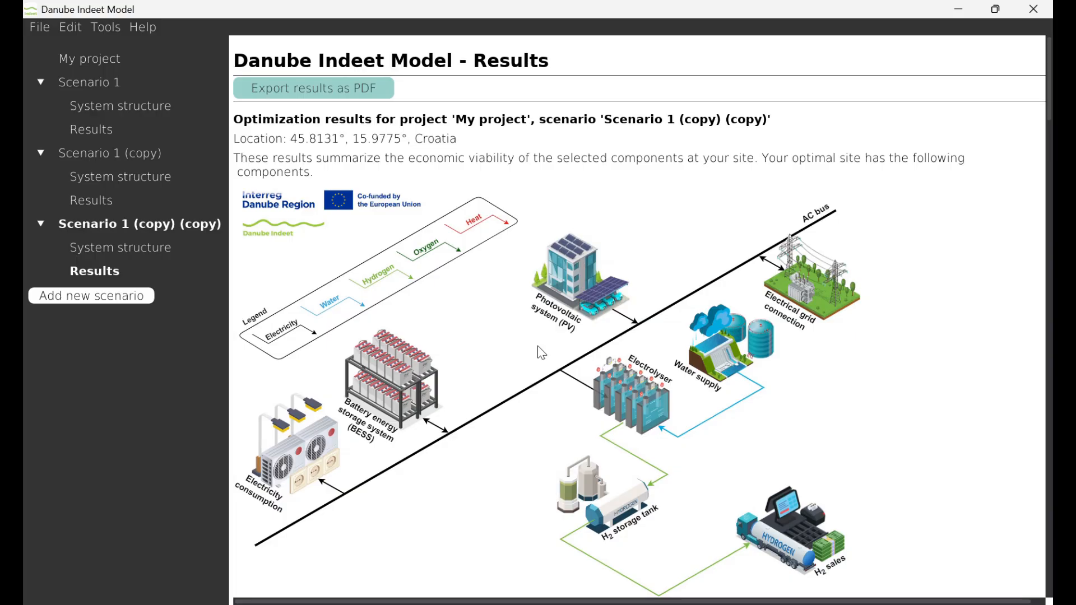
Review the investment savings, payback time, recommended component sizes and yearly electricity overview for the hydrogen sales scenario
{"action": "scroll", "coordinate": [541, 353], "scroll_direction": "down", "scroll_amount": 3}
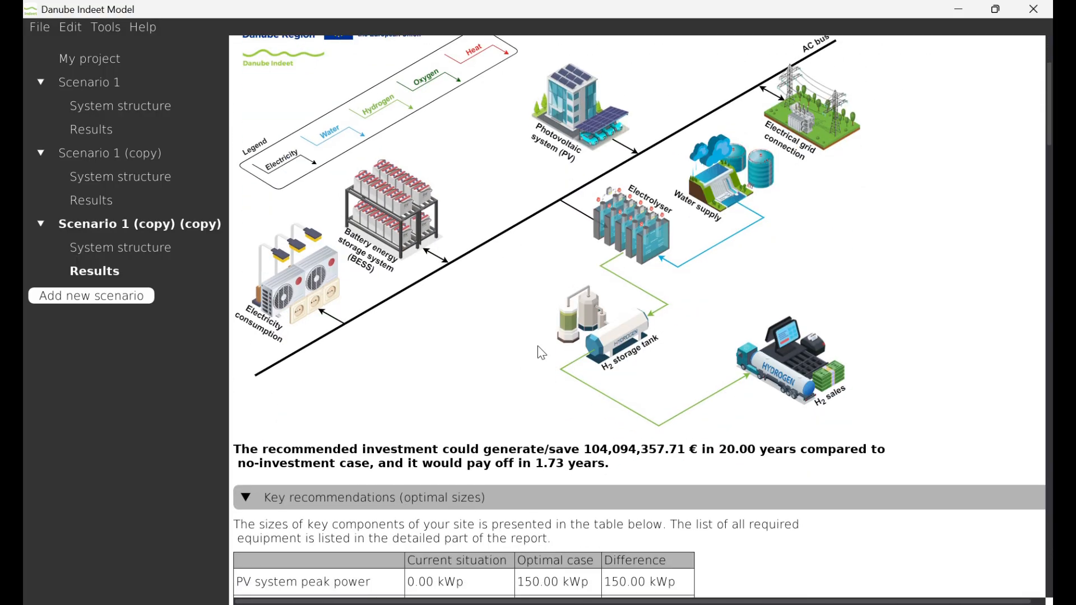
{"action": "scroll", "coordinate": [541, 353], "scroll_direction": "down", "scroll_amount": 3}
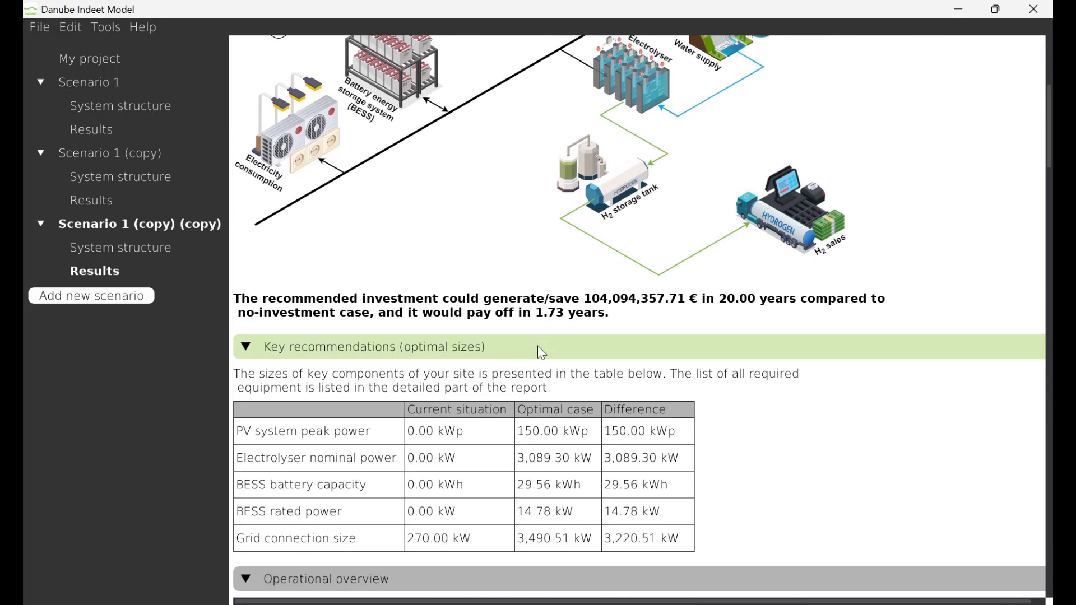
{"action": "scroll", "coordinate": [542, 354], "scroll_direction": "down", "scroll_amount": 1}
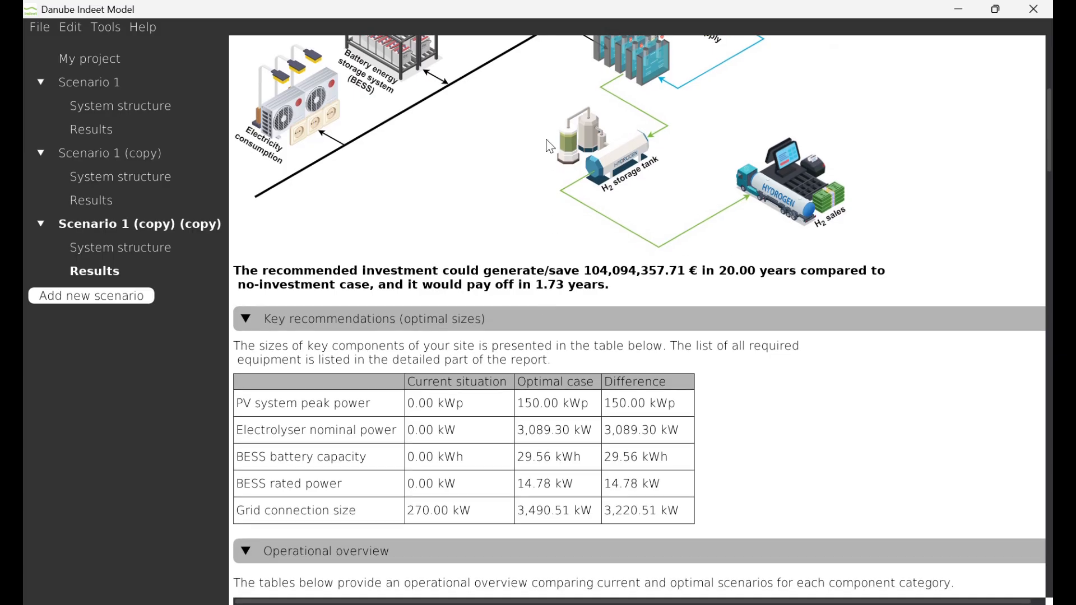
{"action": "scroll", "coordinate": [507, 162], "scroll_direction": "down", "scroll_amount": 1}
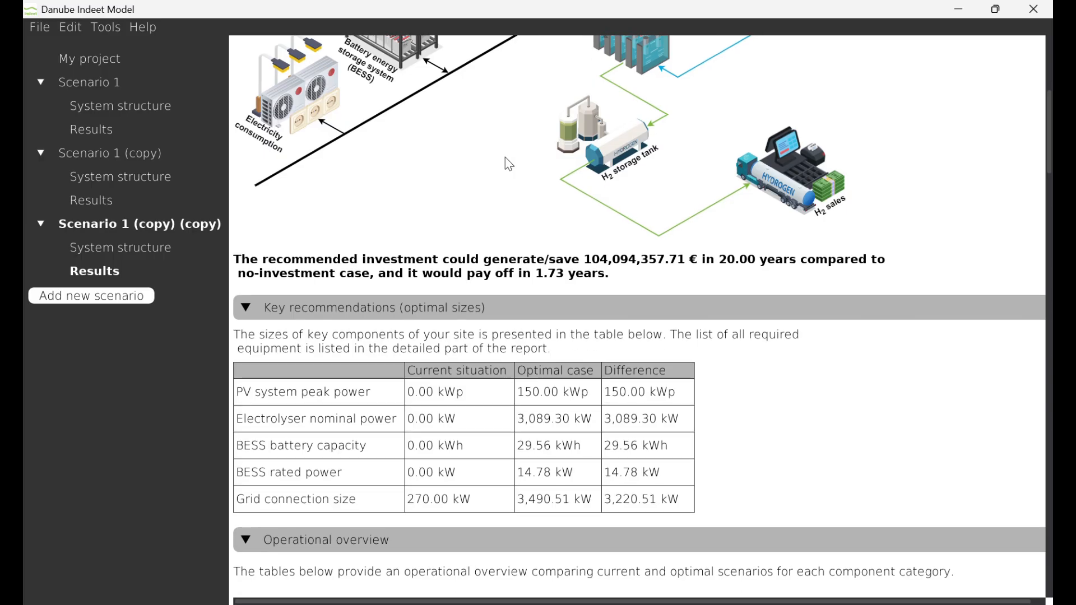
{"action": "scroll", "coordinate": [507, 163], "scroll_direction": "down", "scroll_amount": 4}
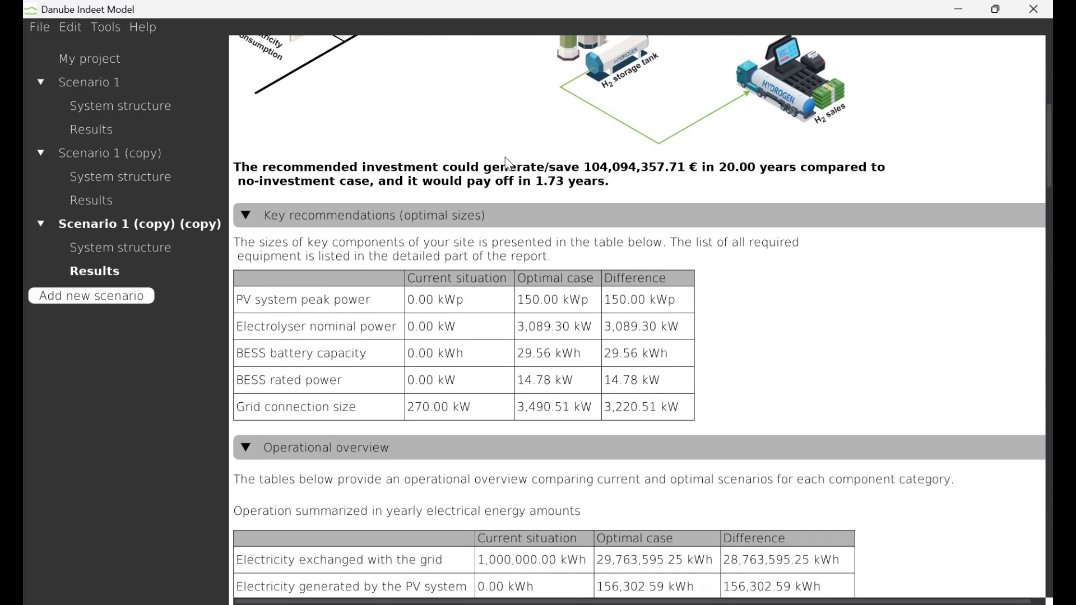
{"action": "scroll", "coordinate": [507, 163], "scroll_direction": "down", "scroll_amount": 2}
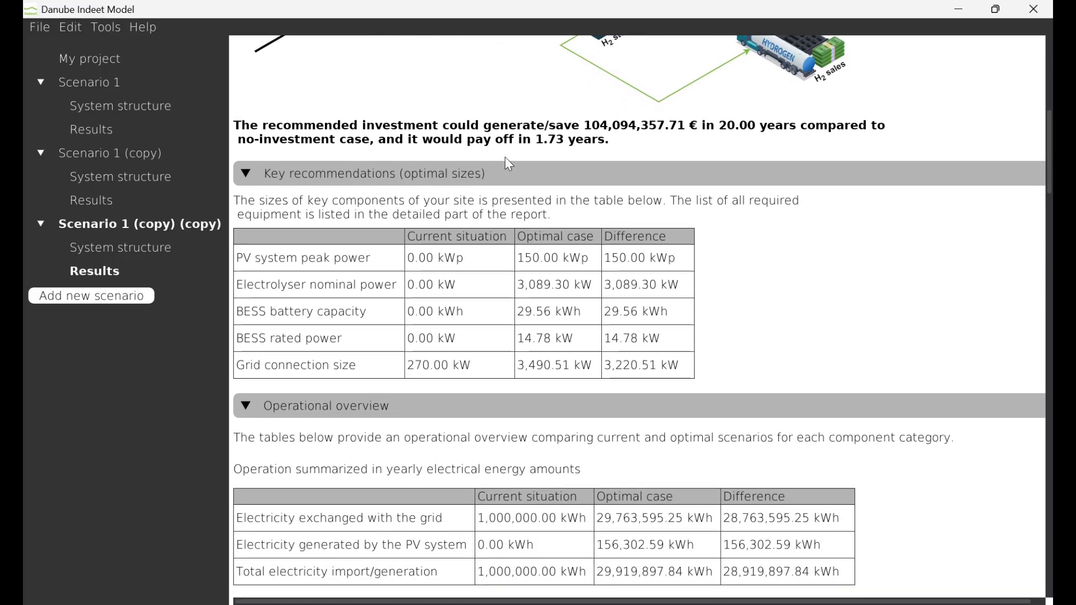